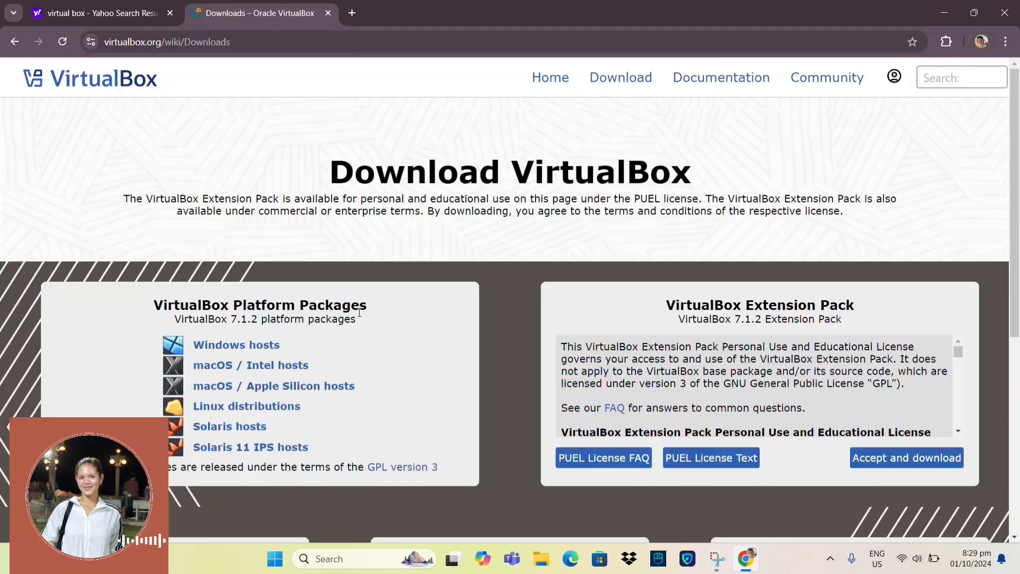
Step: Download the VirtualBox 7.1.2 installer for Windows hosts and launch it
left_click(241, 346)
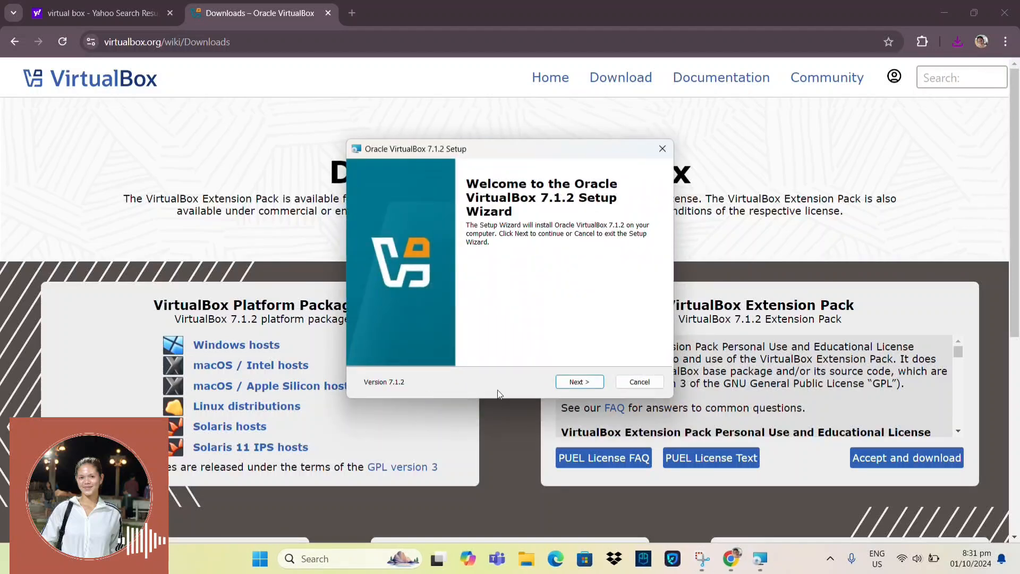
Step: Install VirtualBox 7.1.2 with the license accepted and default features, then finish the wizard
left_click(576, 382)
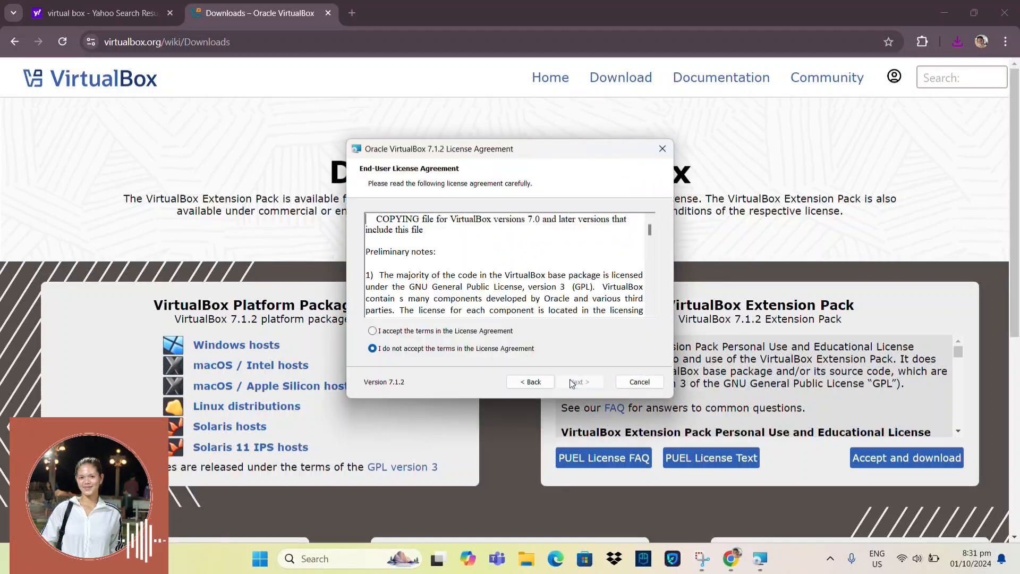
left_click(373, 331)
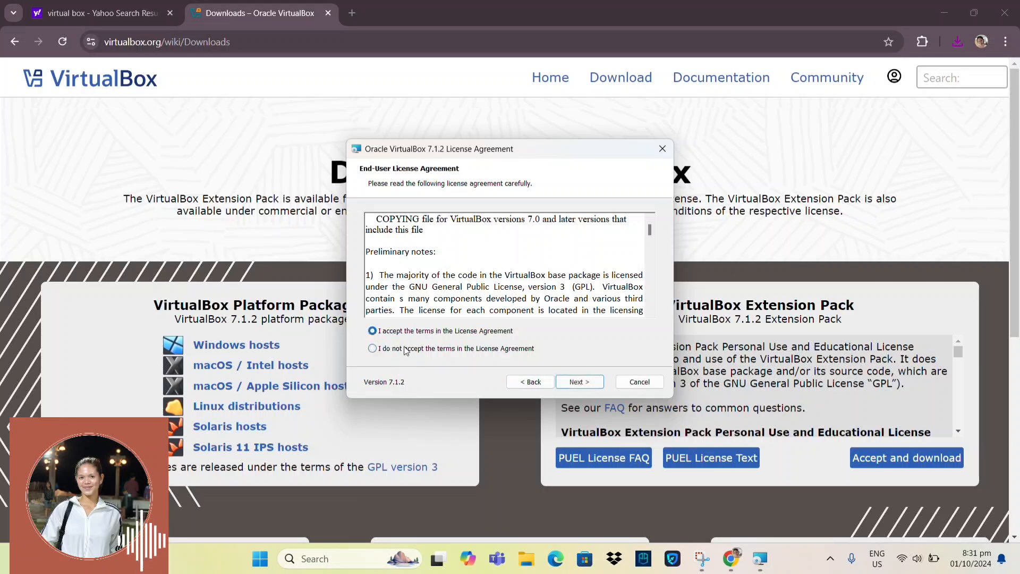
left_click(579, 382)
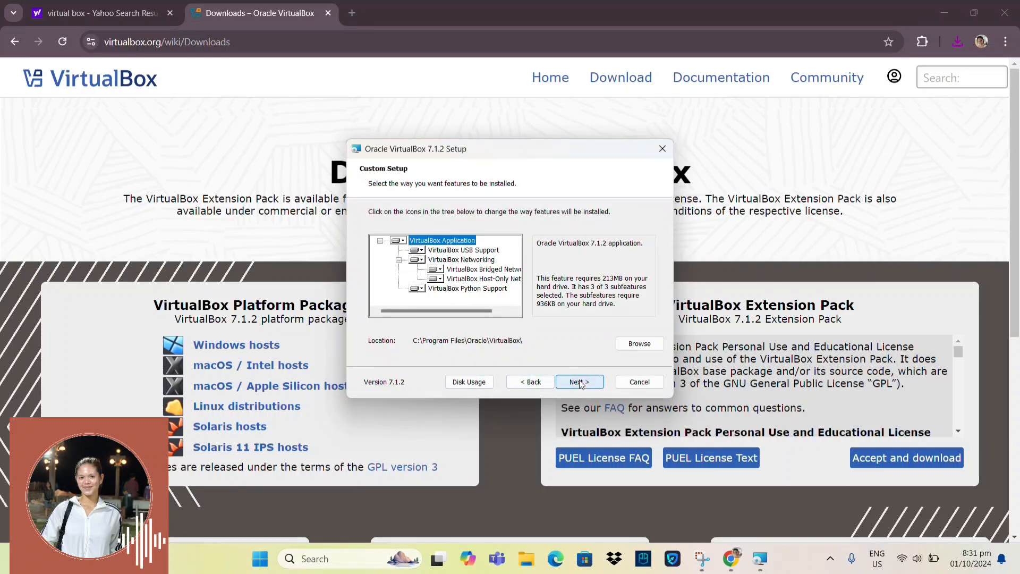
left_click(578, 382)
left_click(579, 382)
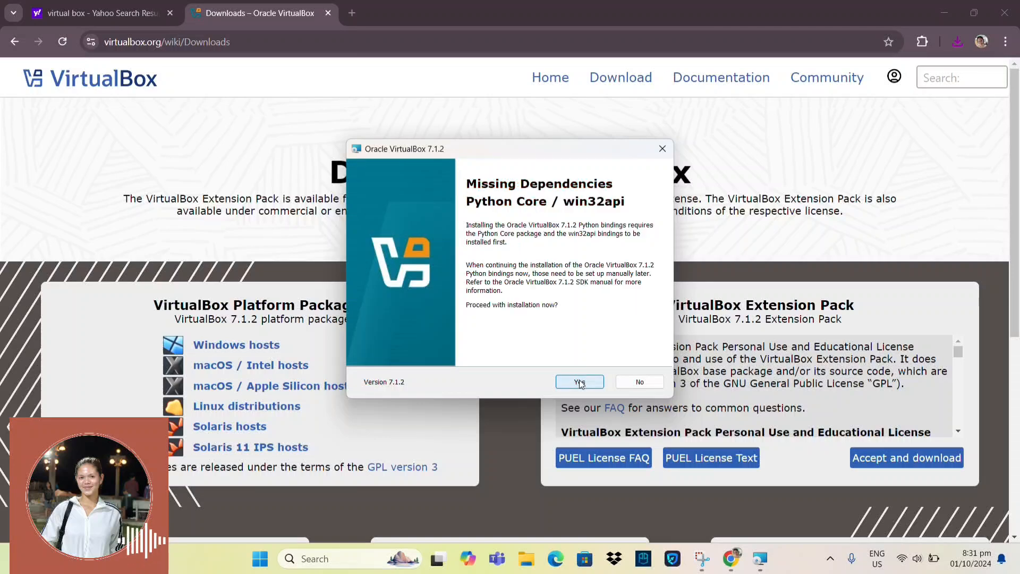
left_click(580, 382)
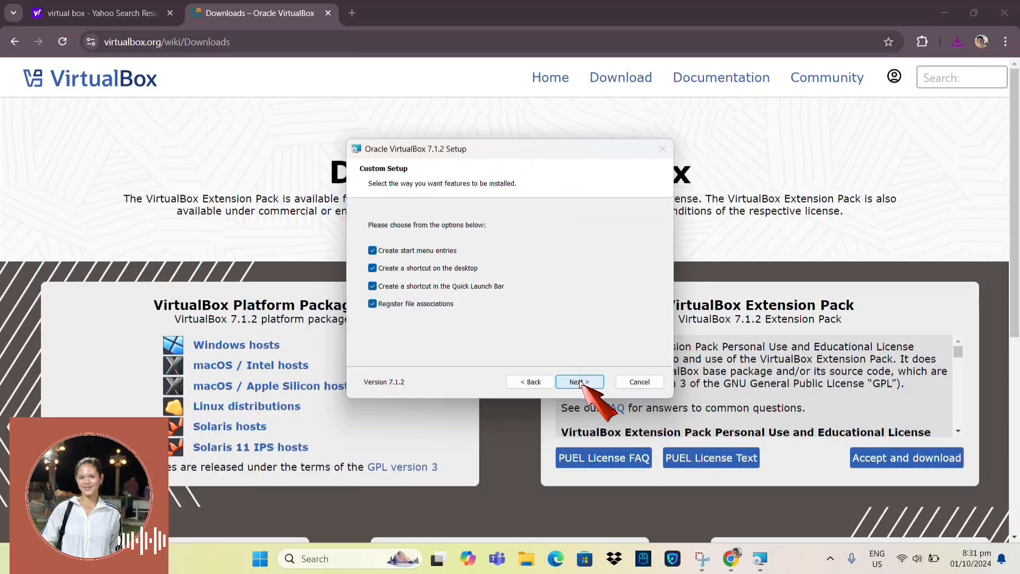
left_click(579, 382)
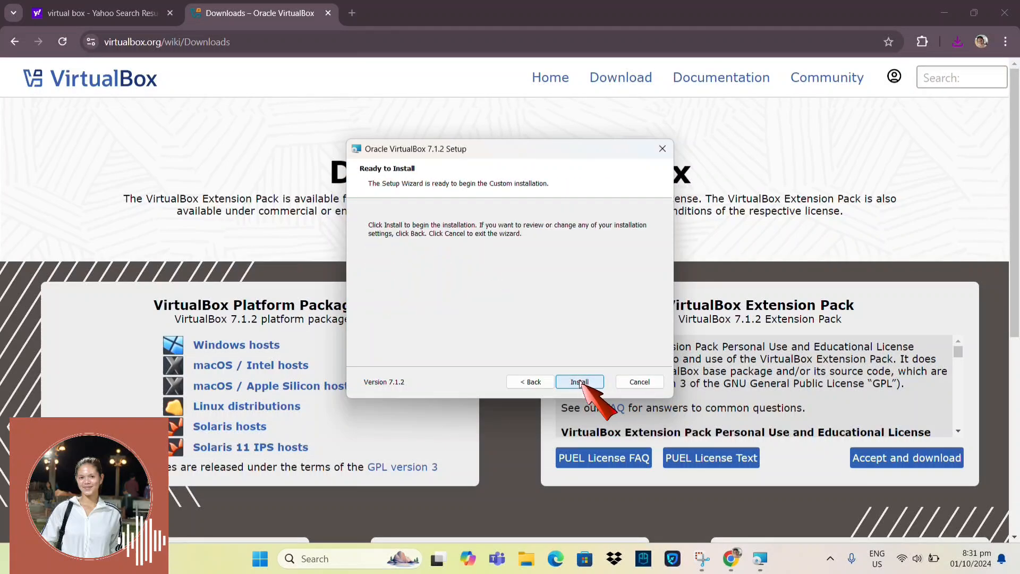
left_click(581, 383)
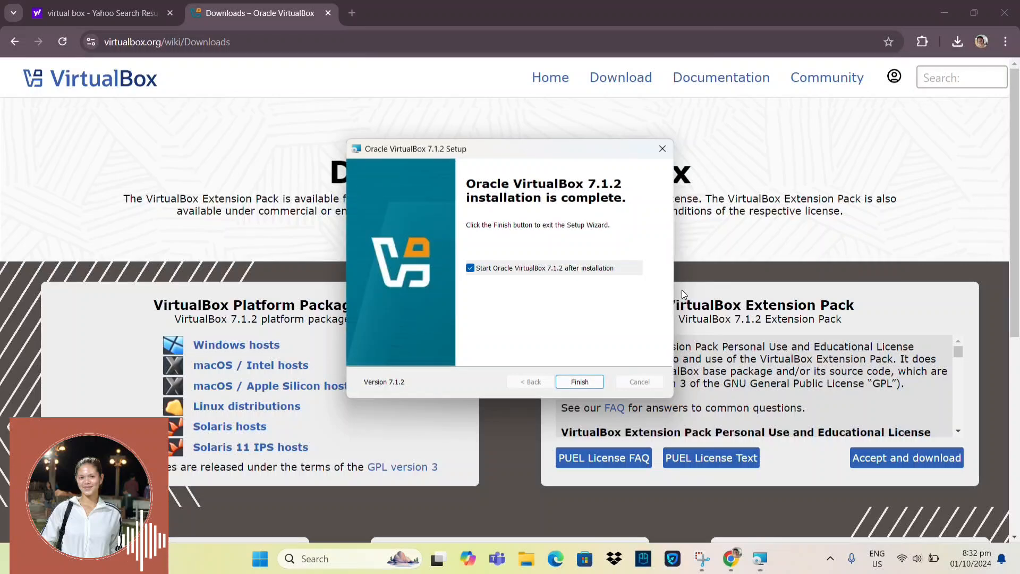
left_click(579, 382)
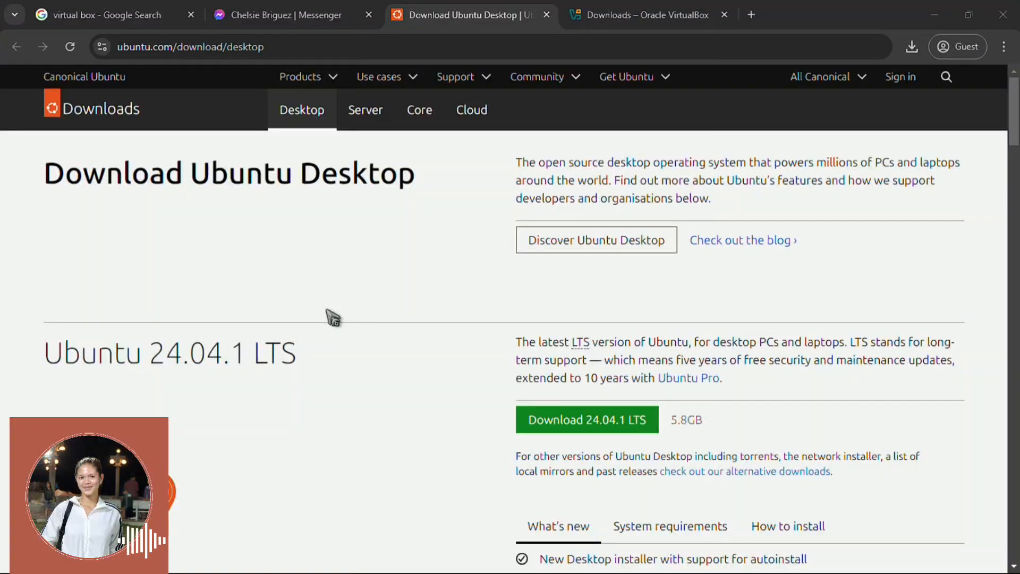
Step: Save ubuntu-24.04.1-desktop-amd64.iso into Downloads and check its progress in the downloads list
left_click(524, 426)
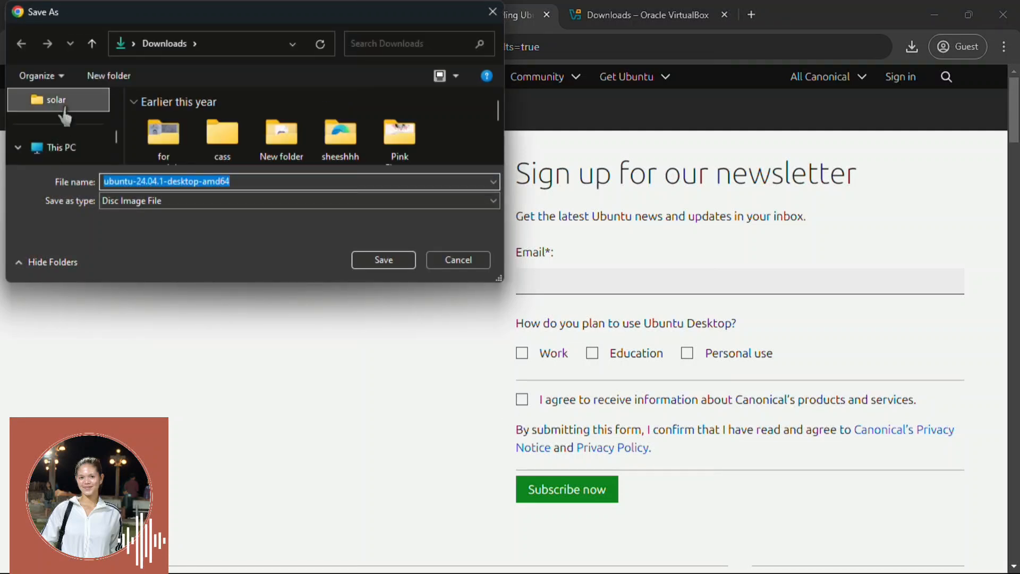
scroll(64, 115, "down", 1)
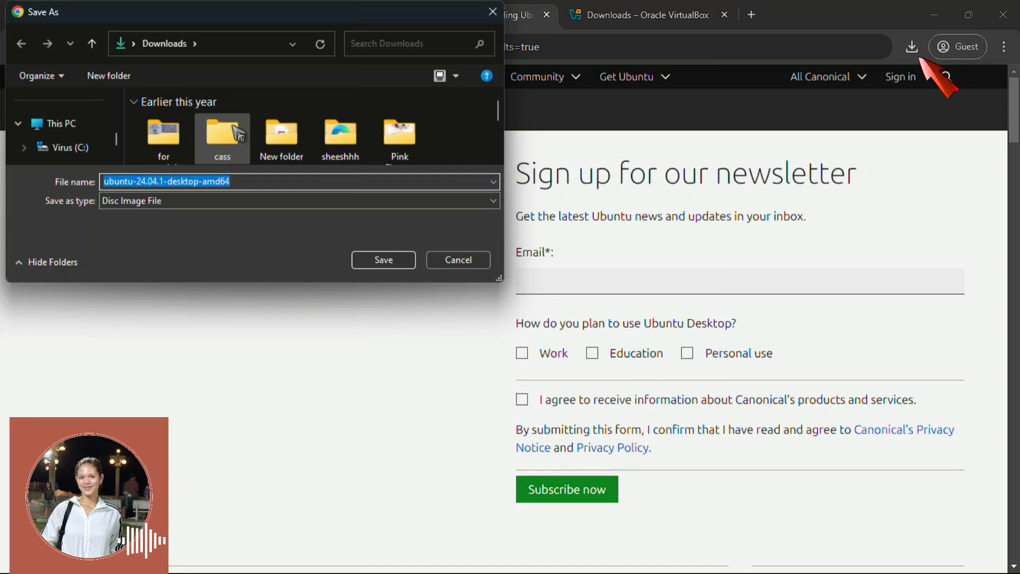
scroll(237, 132, "down", 1)
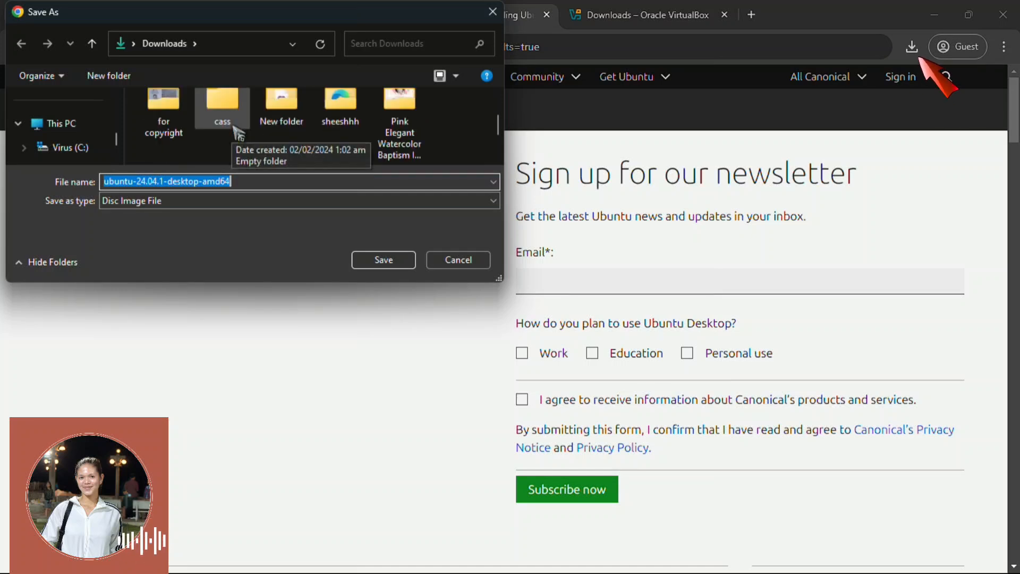
scroll(234, 128, "up", 1)
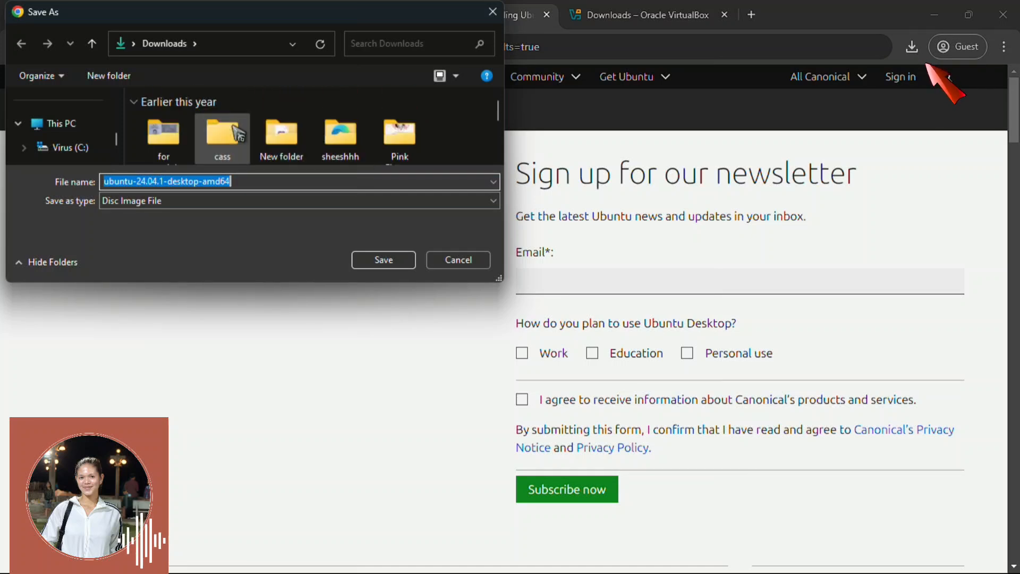
left_click(387, 262)
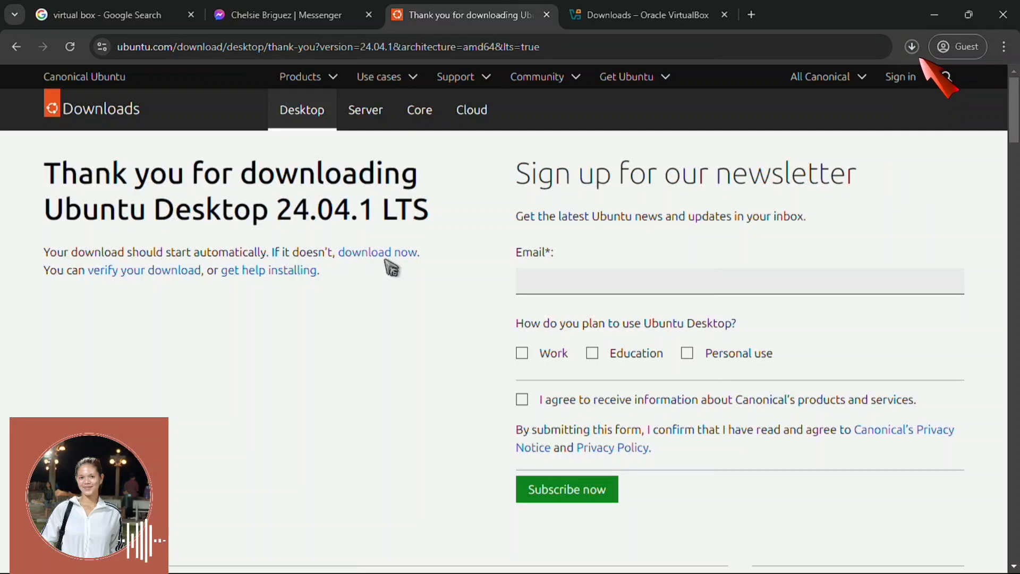
left_click(914, 49)
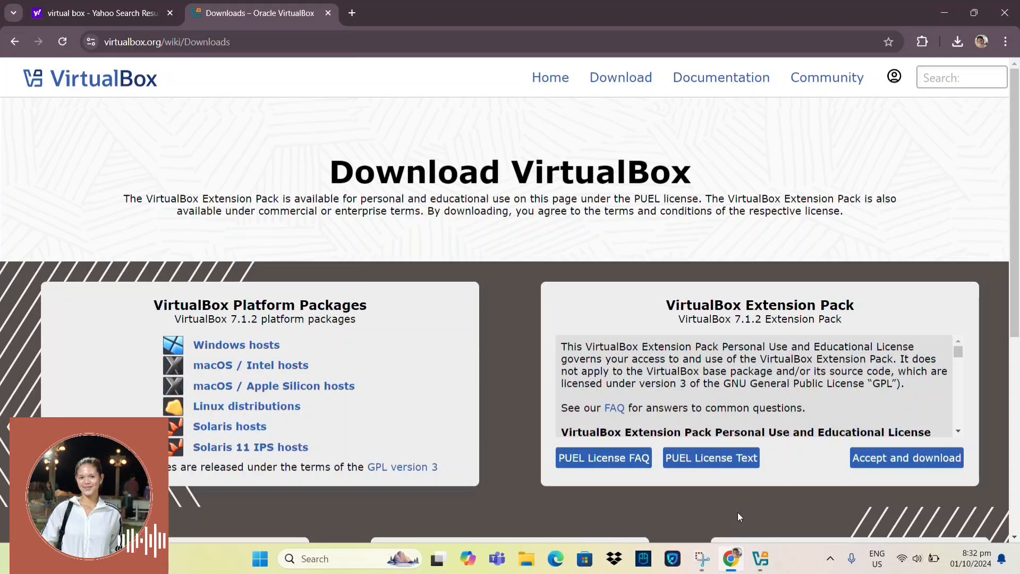
Step: Create a new VM named Ubuntu with type Linux and version Ubuntu (64-bit)
left_click(762, 560)
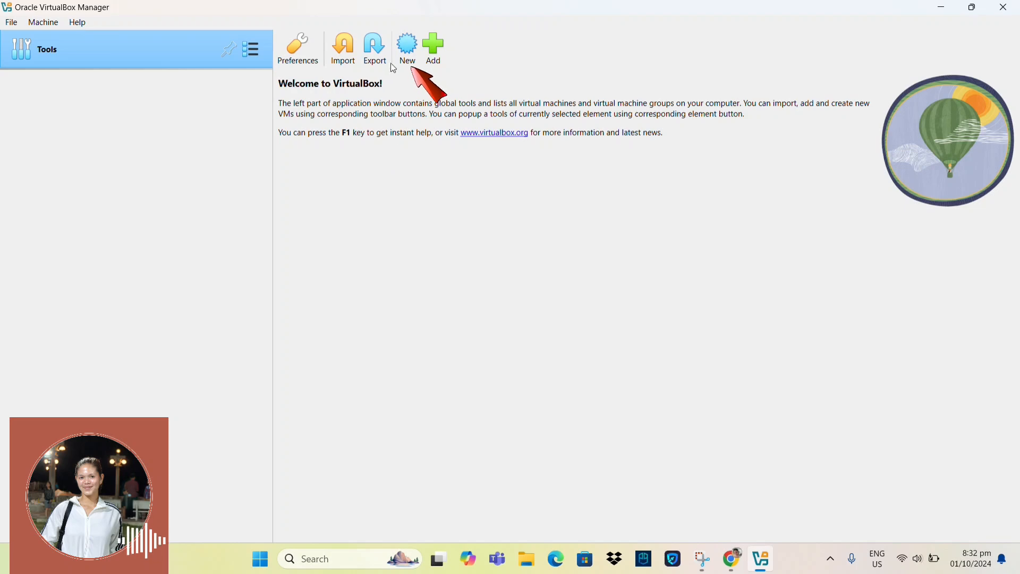
left_click(405, 59)
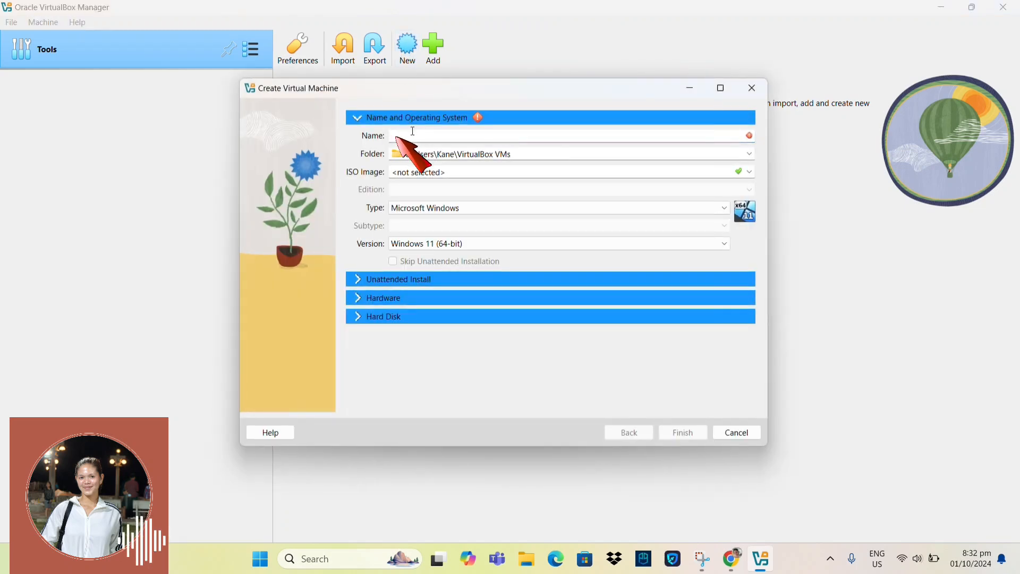
type("U")
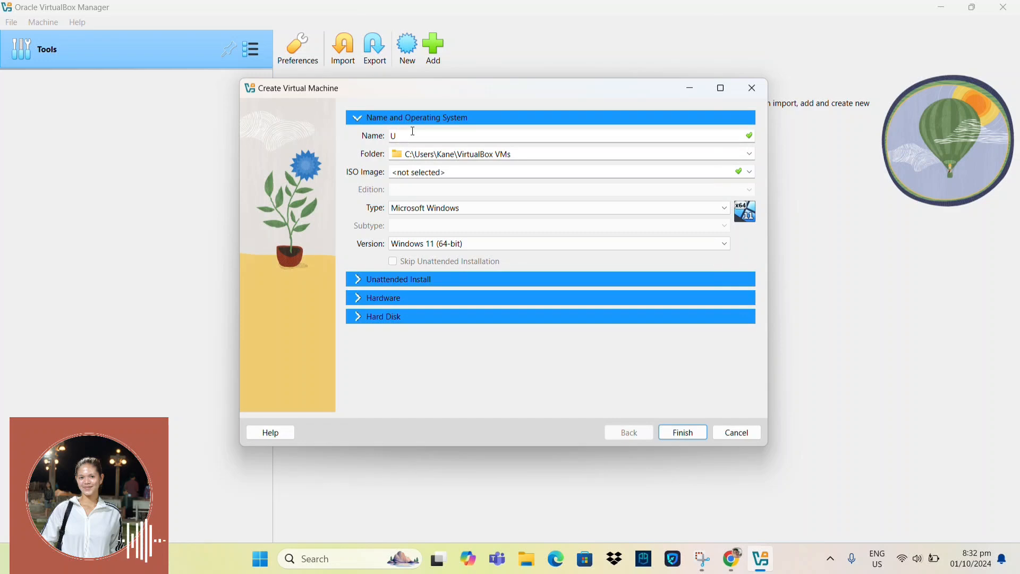
type("buntu")
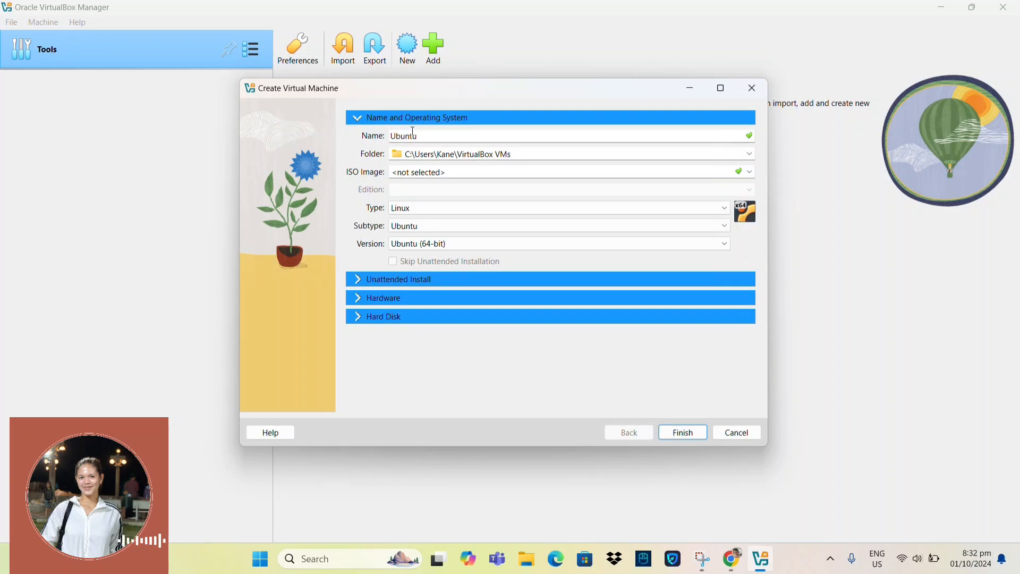
left_click(427, 207)
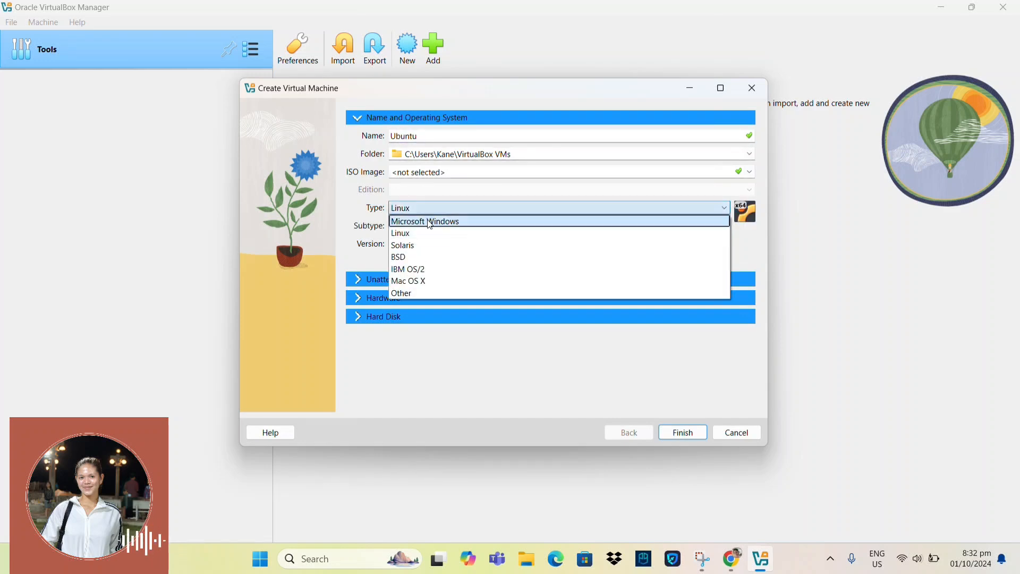
left_click(452, 205)
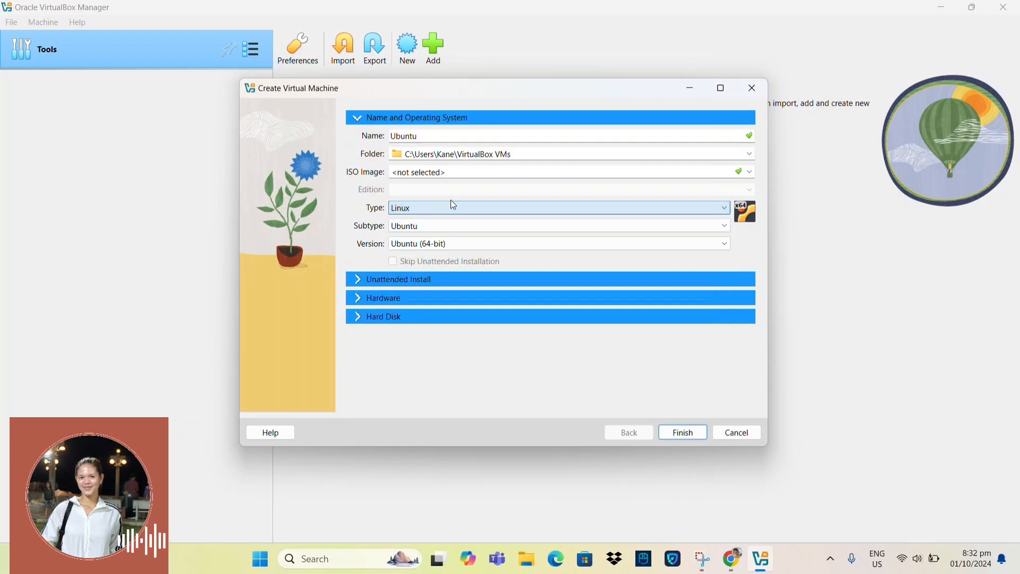
left_click(452, 243)
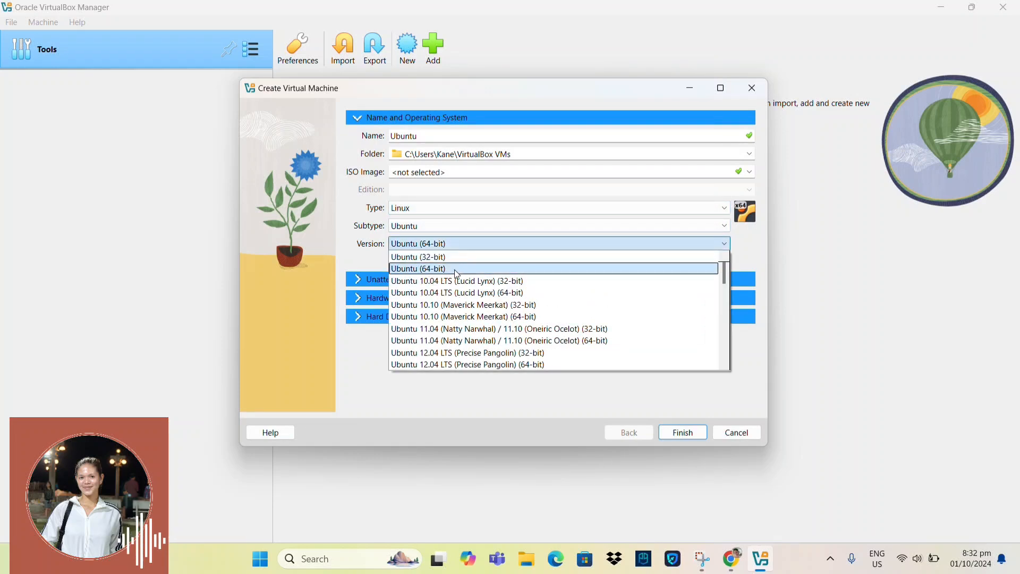
left_click(456, 270)
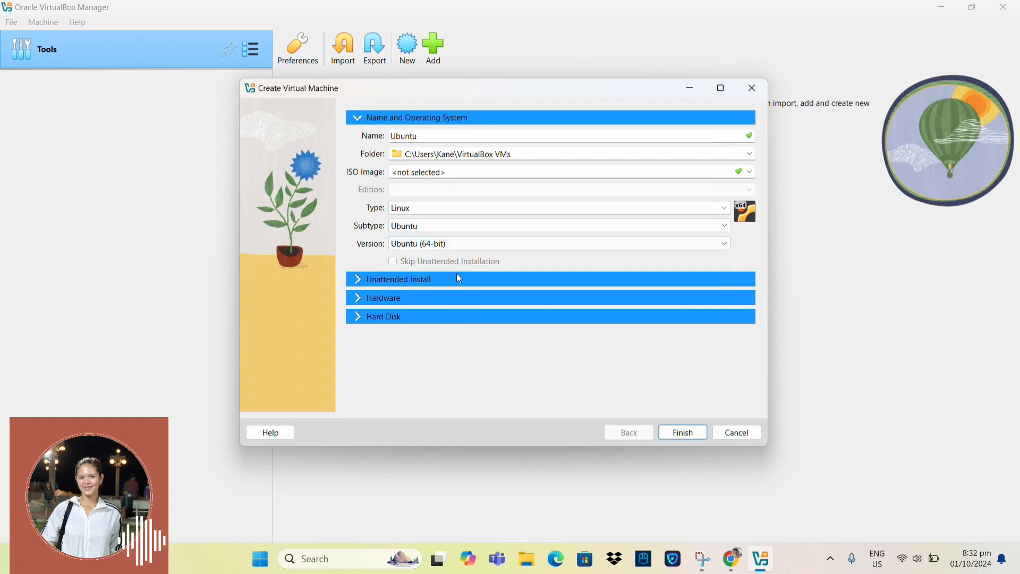
left_click(677, 435)
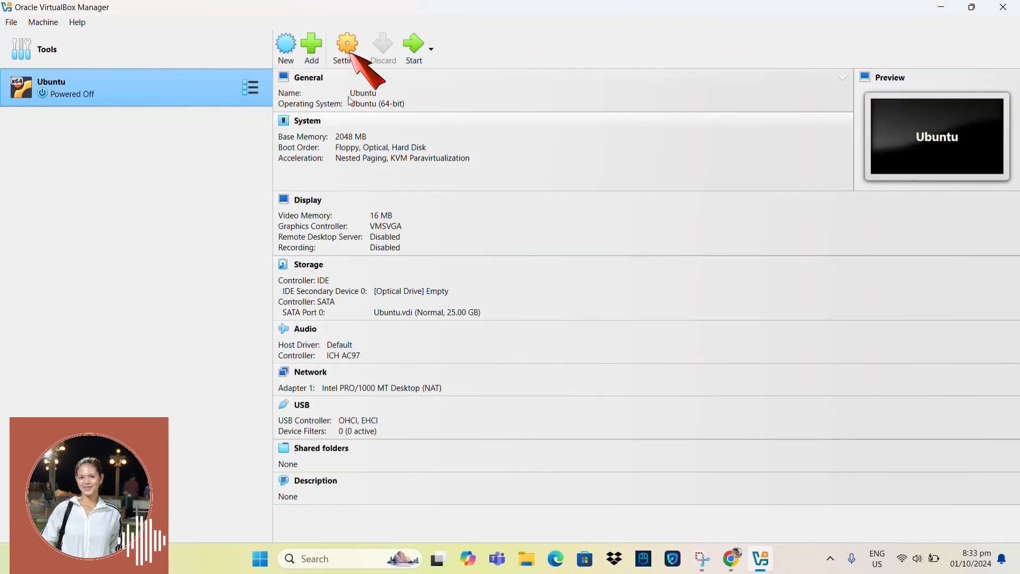
Step: Set the Ubuntu VM's base memory to 4096 MB and enable EFI
left_click(347, 54)
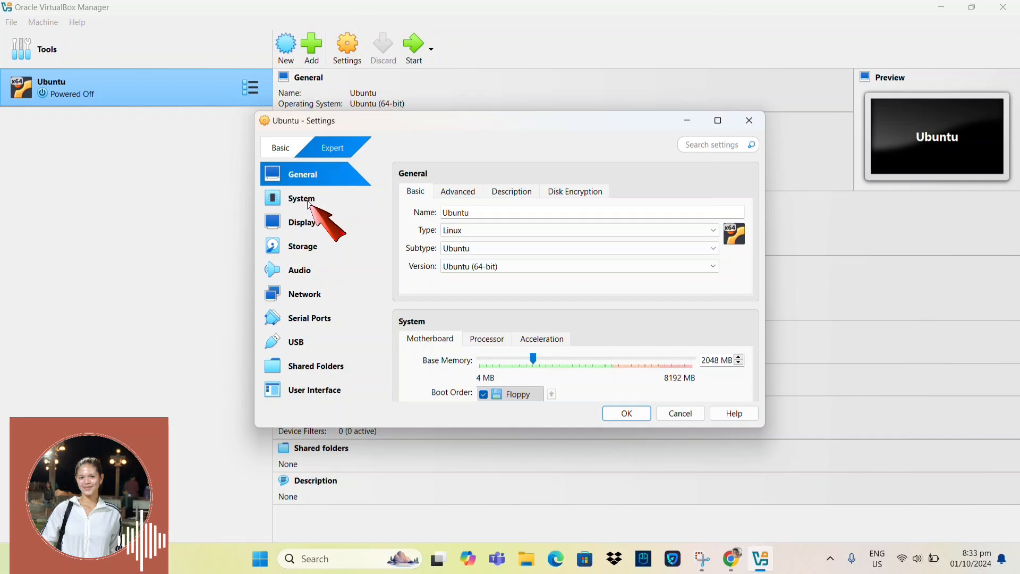
left_click(311, 204)
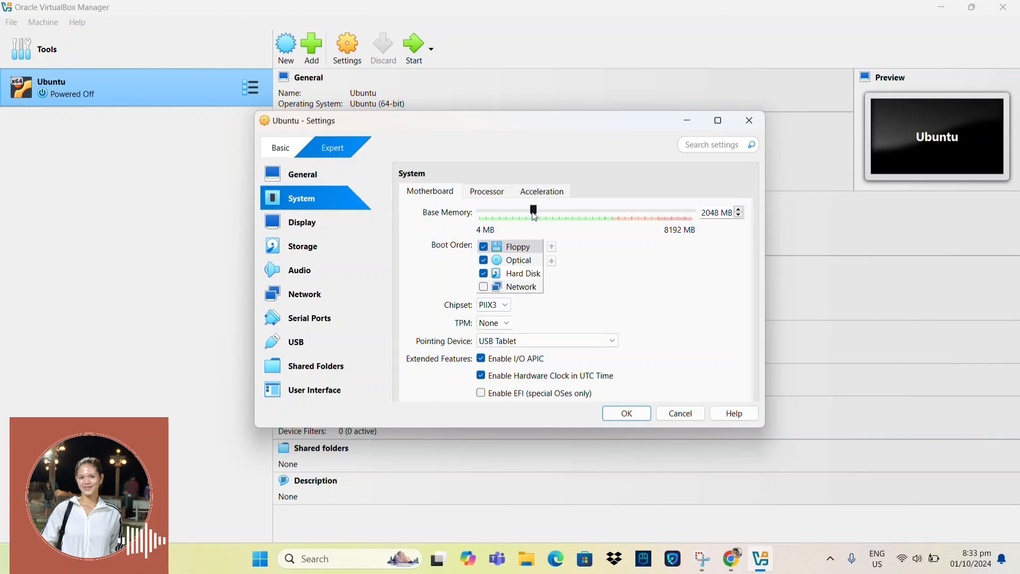
left_click_drag(535, 216, 588, 217)
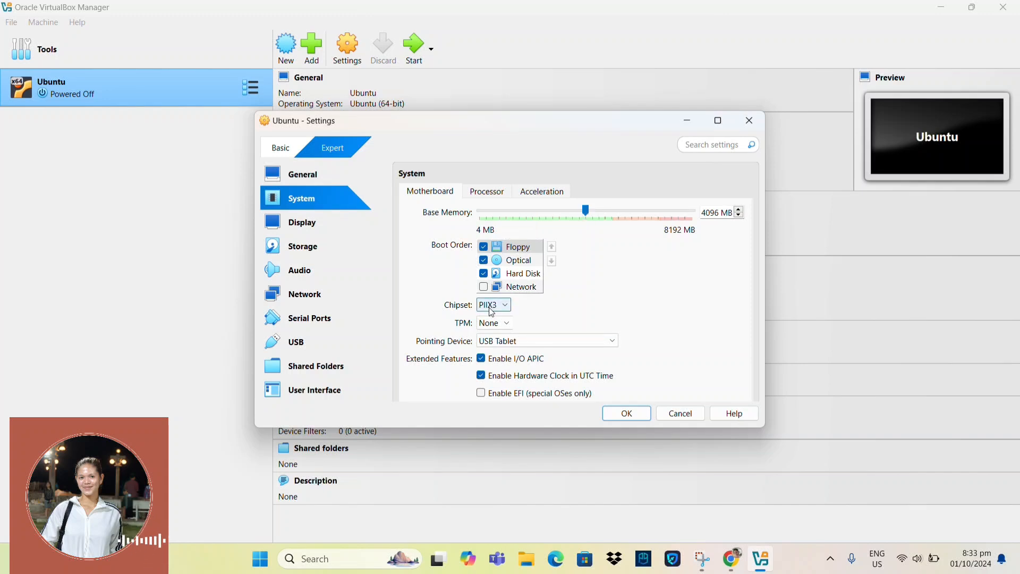
left_click(481, 394)
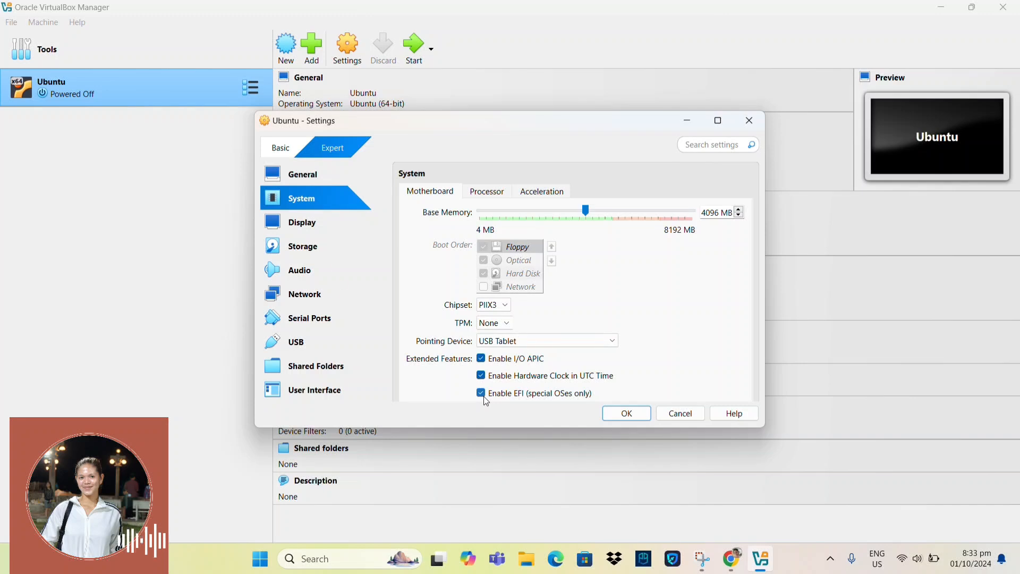
left_click(314, 249)
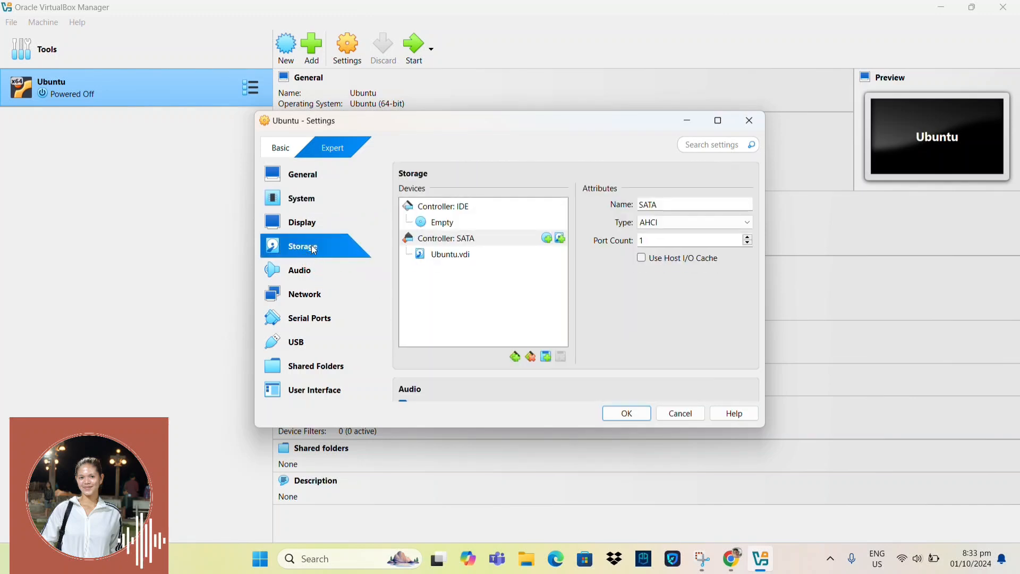
Step: Load ubuntu-24.04.1-desktop-amd64.iso into the VM's empty optical drive
left_click(440, 224)
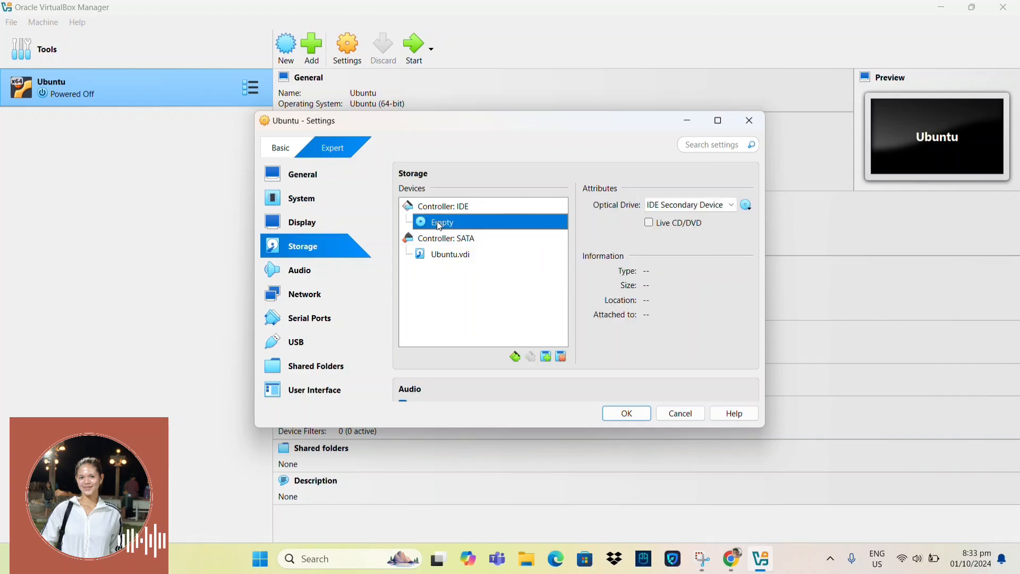
left_click(748, 206)
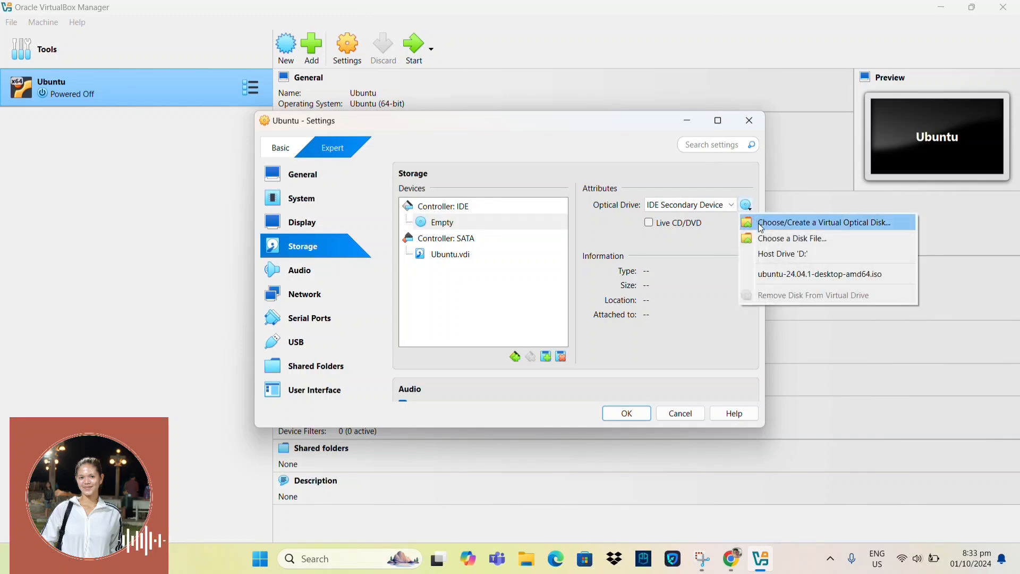
left_click(771, 274)
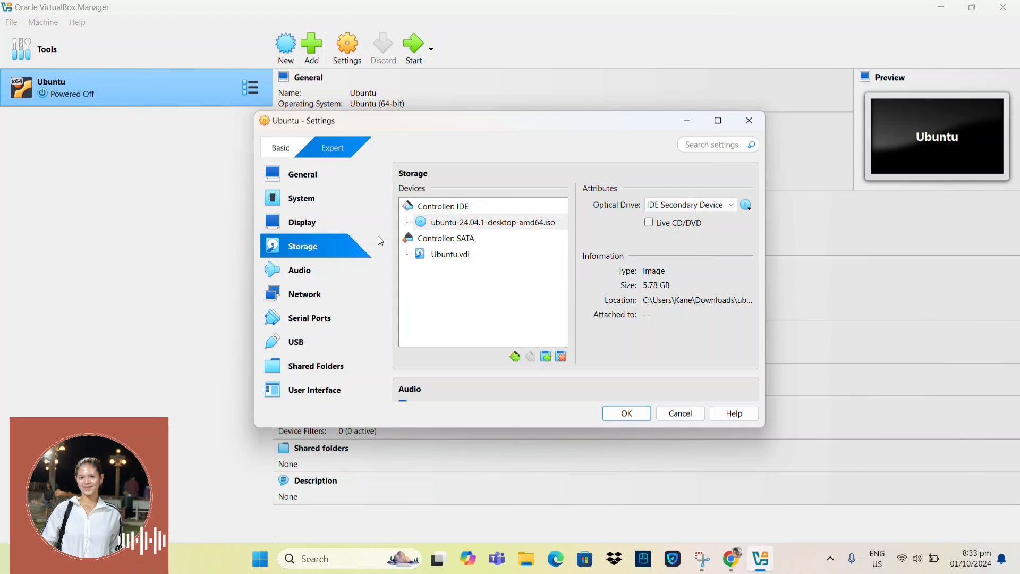
Step: Raise the VM's video memory to the 128 MB maximum
left_click(302, 227)
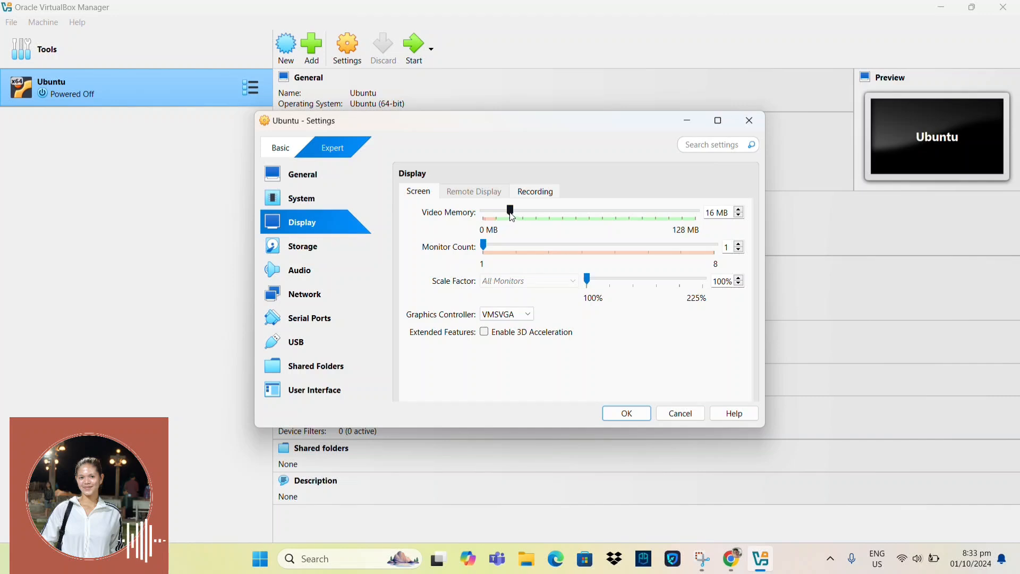
left_click_drag(513, 217, 589, 217)
left_click_drag(662, 215, 699, 215)
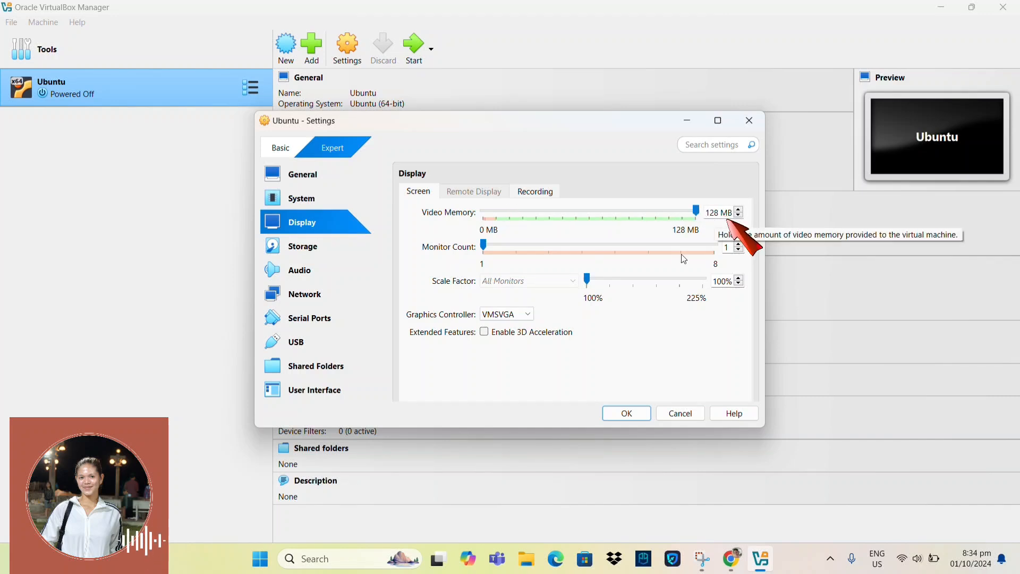
Step: Save the settings, start the Ubuntu VM, and move its window up and left
left_click(627, 414)
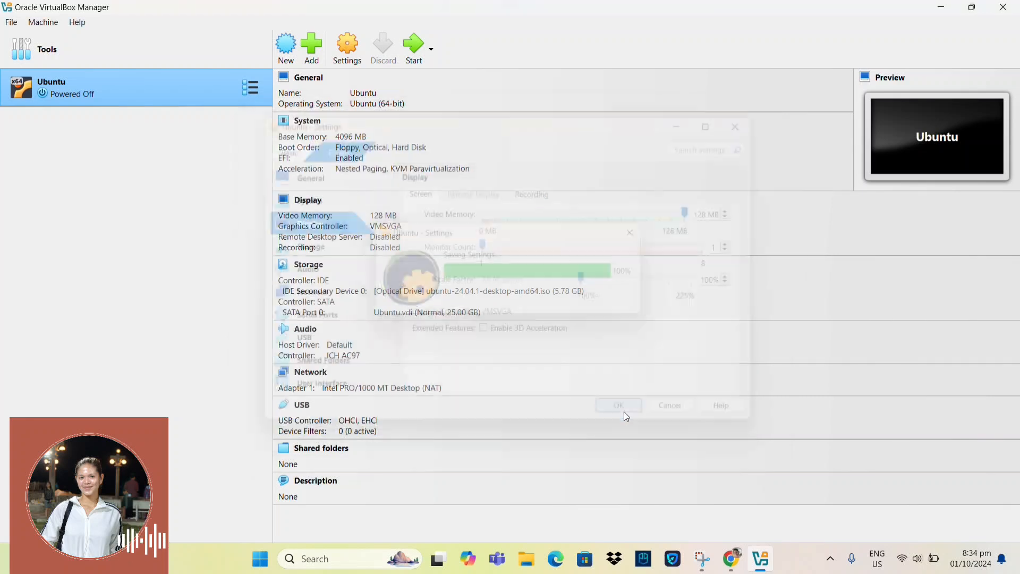
double_click(190, 81)
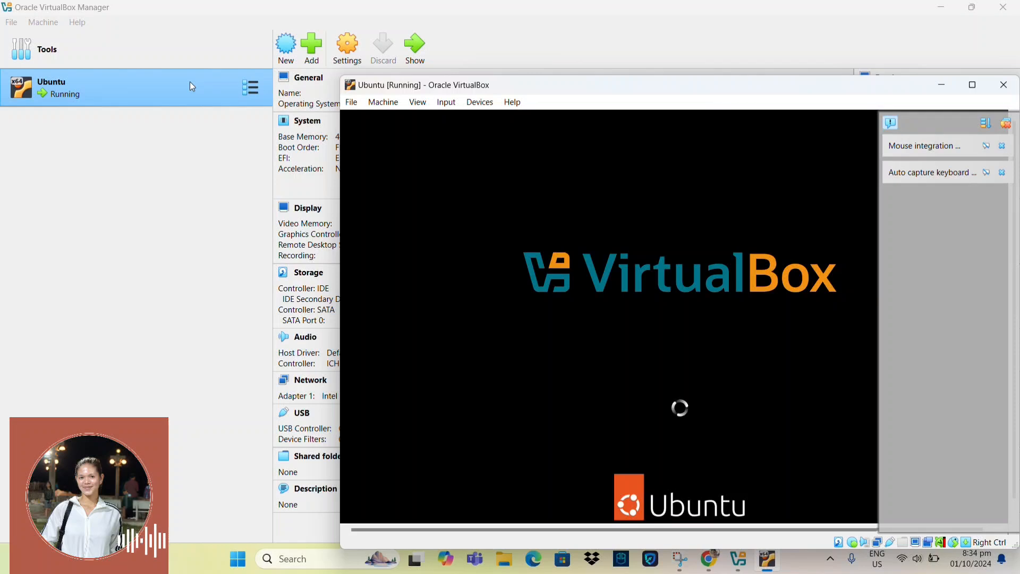
left_click_drag(661, 79, 493, 56)
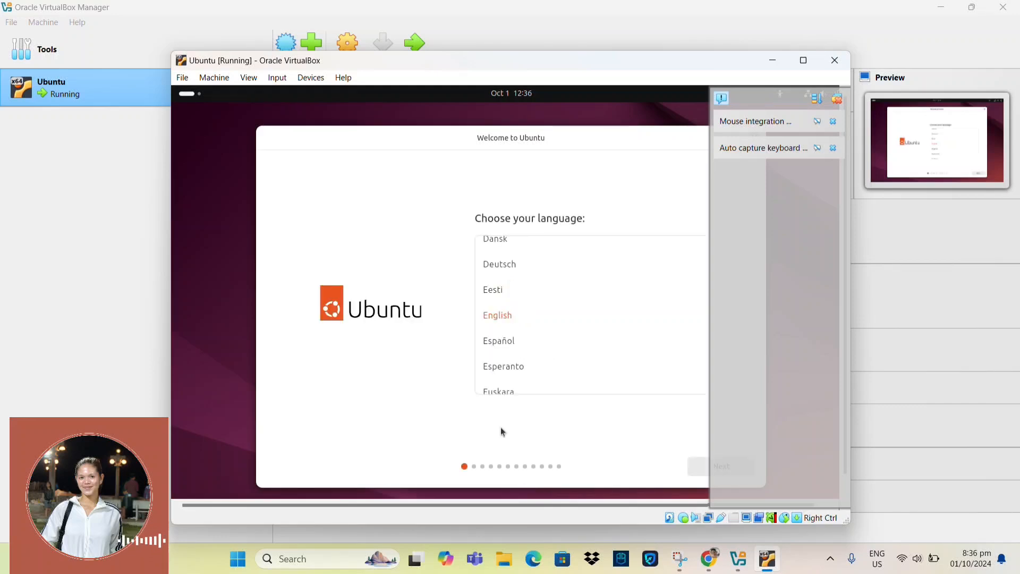
Step: Accept installer defaults: English, US keyboard, wired network, interactive install, default apps, erase disk
left_click(700, 466)
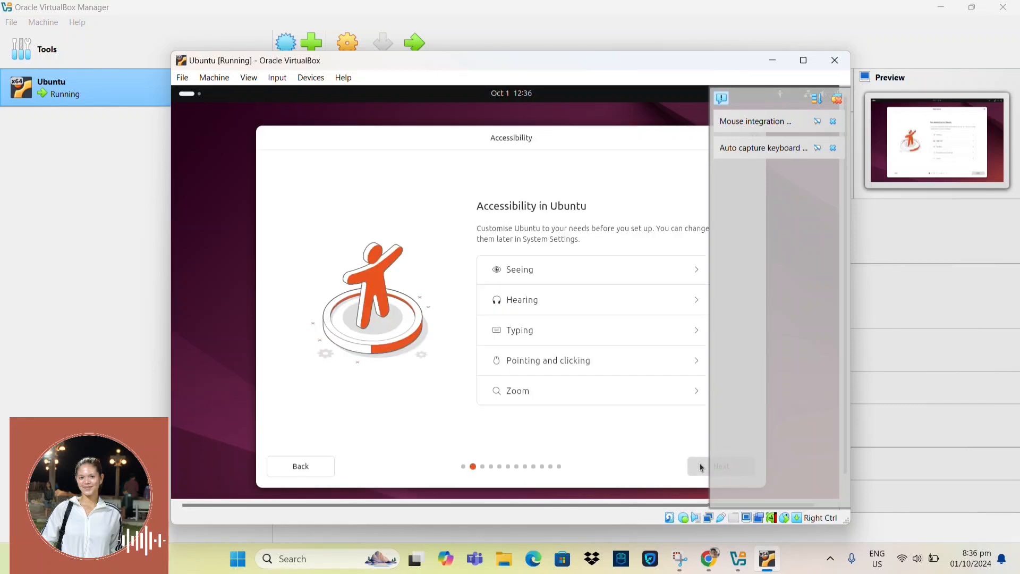
left_click(699, 465)
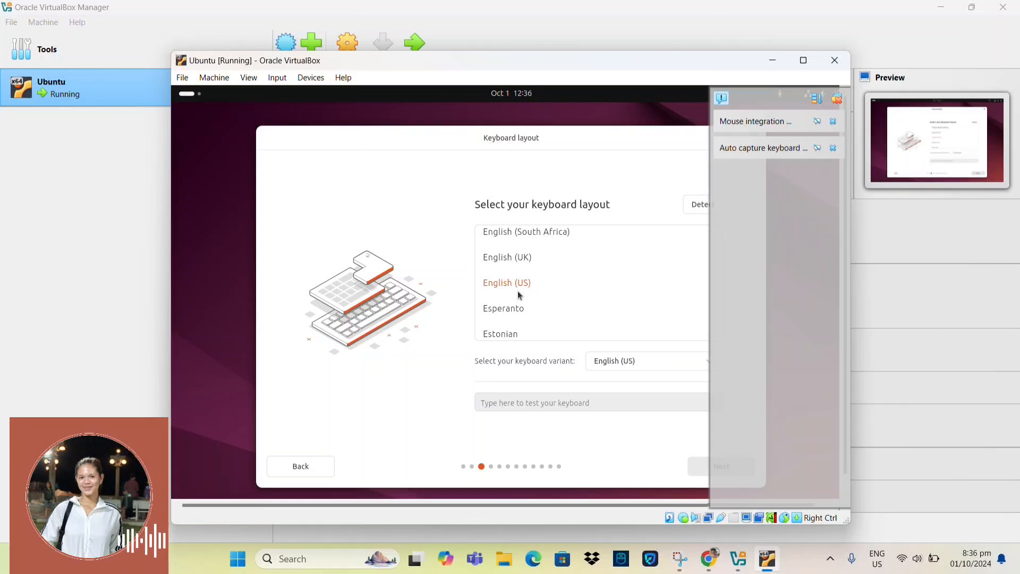
left_click(698, 467)
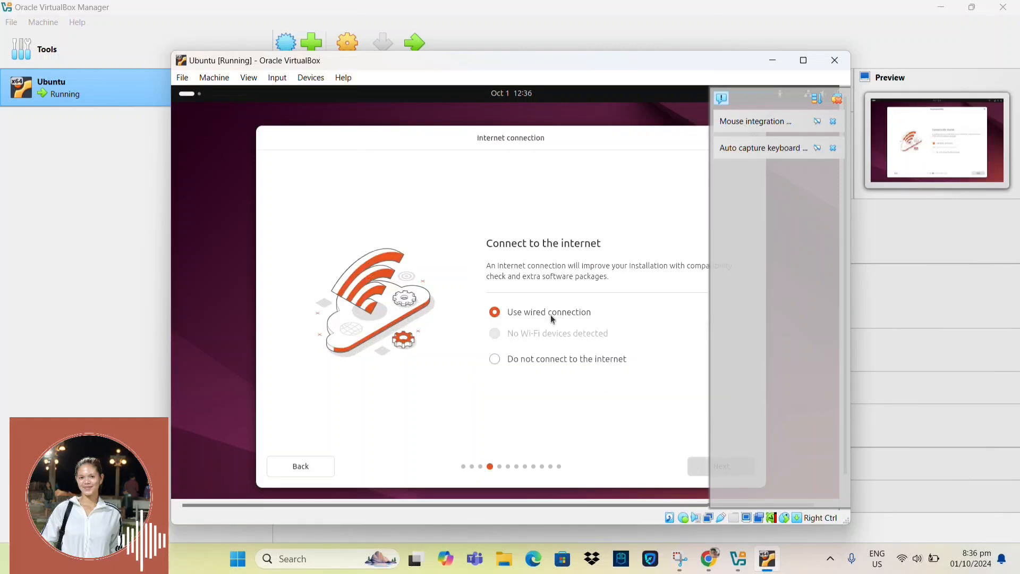
left_click(699, 466)
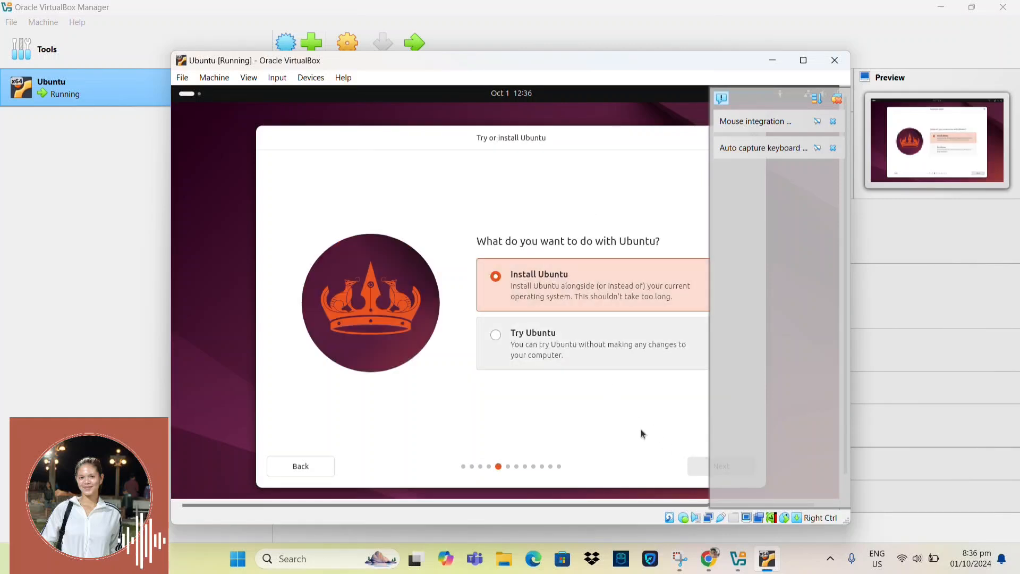
left_click(697, 466)
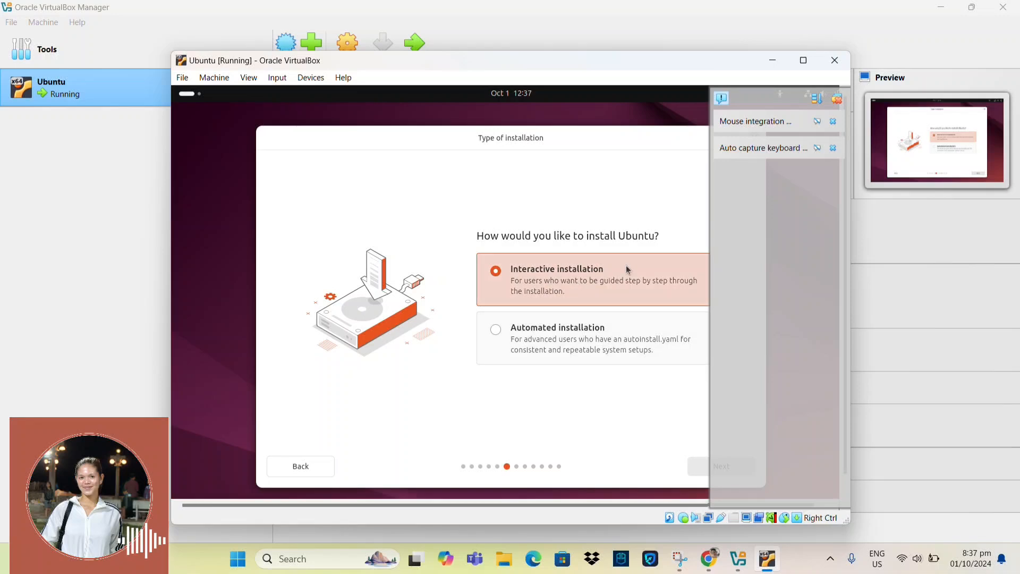
left_click(696, 467)
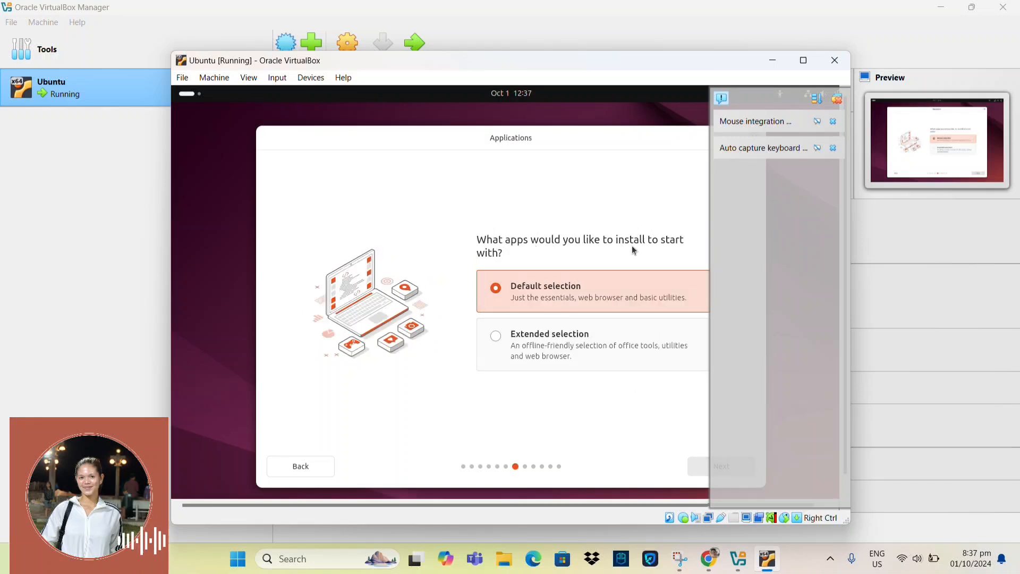
left_click(694, 469)
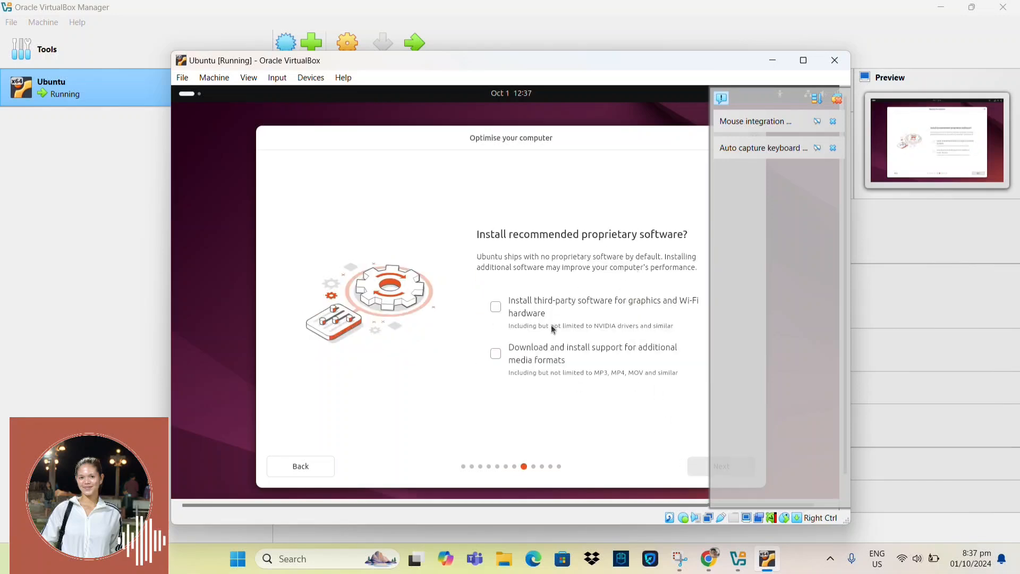
left_click(698, 468)
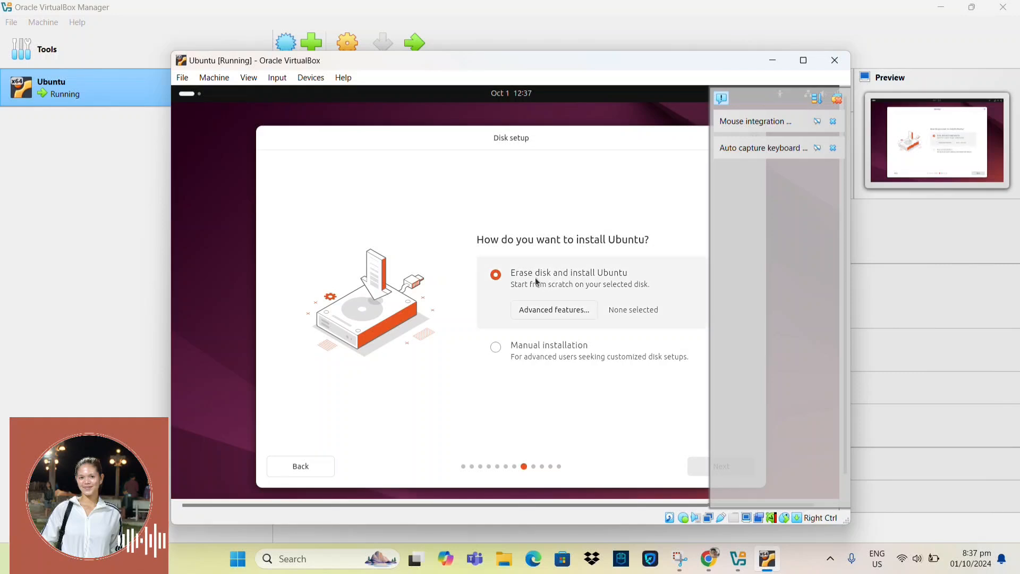
left_click(698, 467)
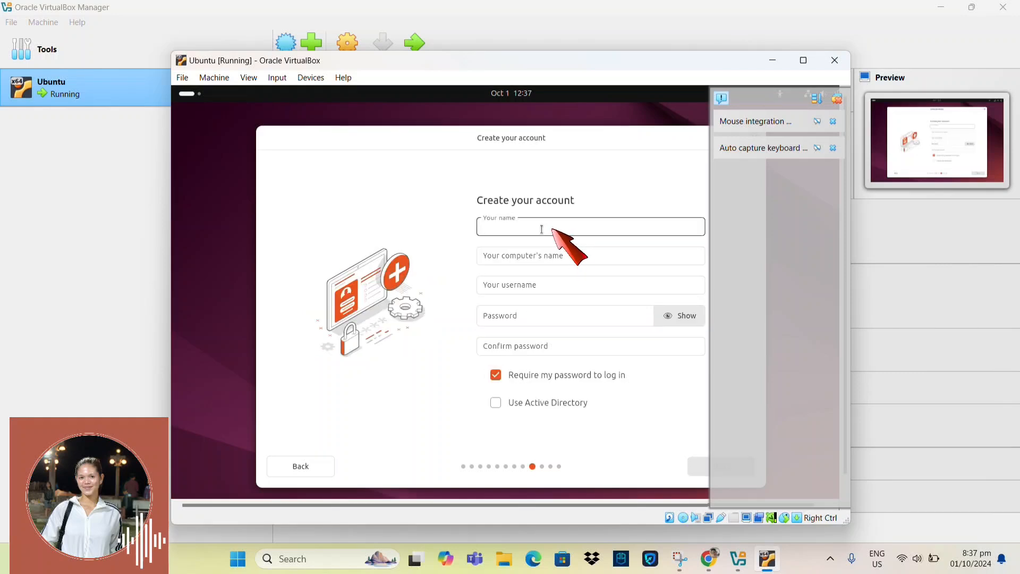
Step: Enter the account name, extended username and confirmed password, then accept the timezone
type("linux")
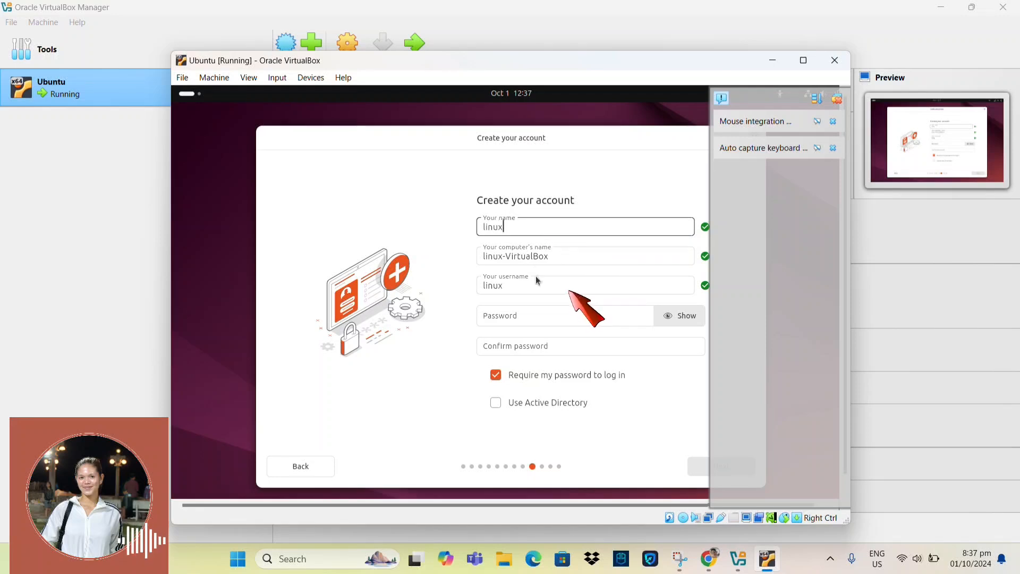
double_click(534, 287)
left_click(535, 287)
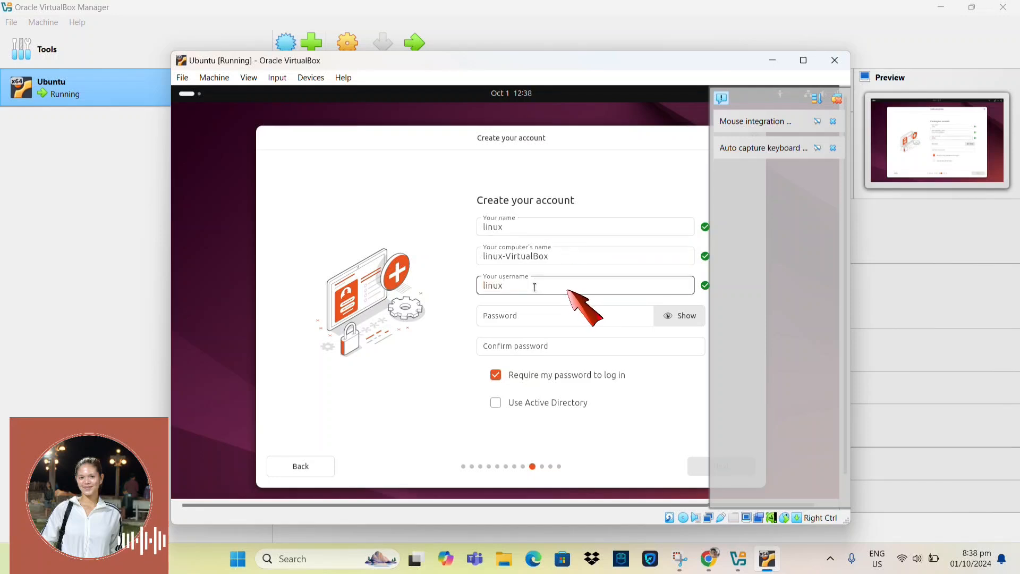
type("install")
left_click(524, 312)
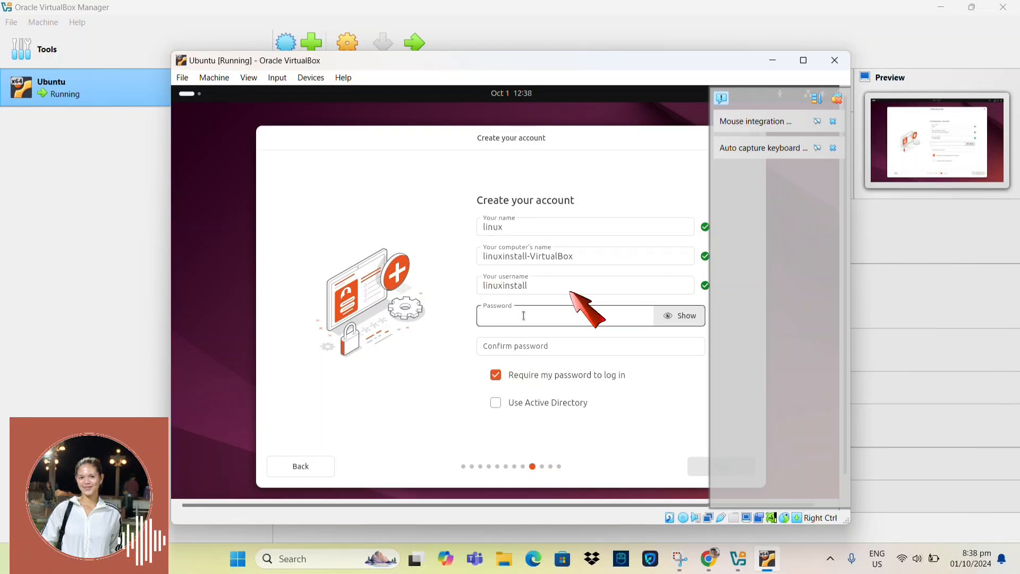
type("linux")
key("Tab")
type("linux")
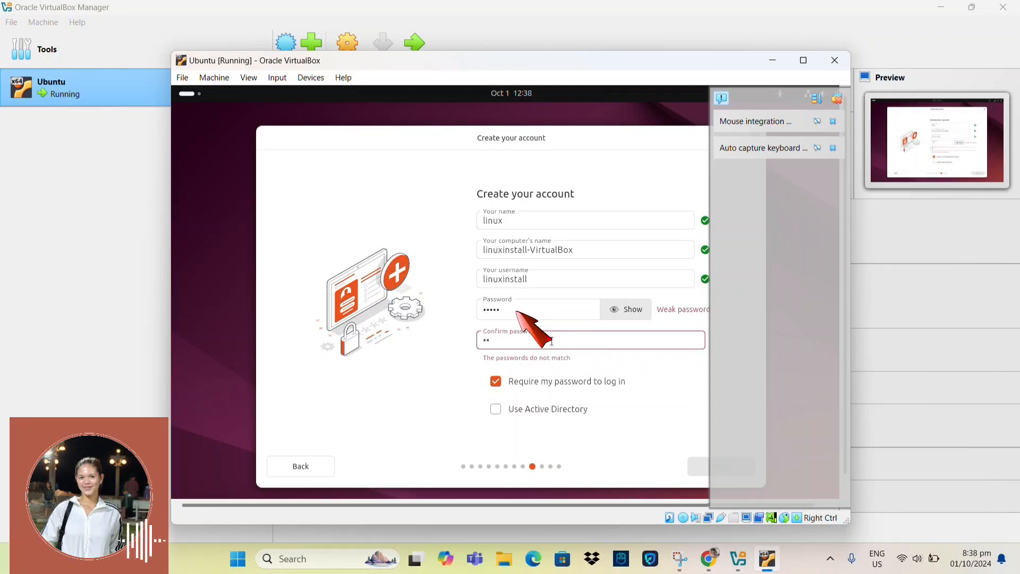
left_click(697, 468)
left_click(696, 468)
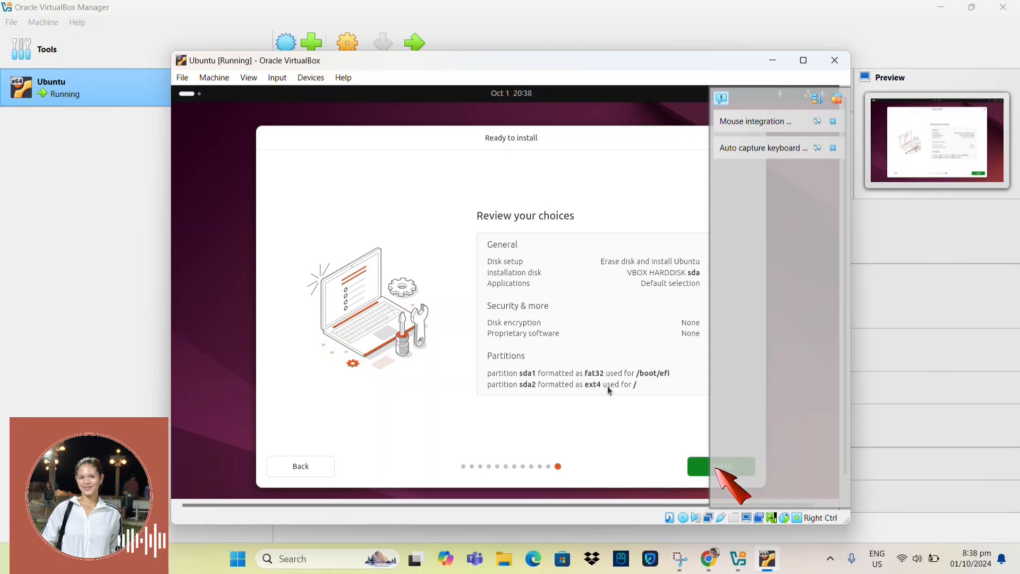
Step: Install Ubuntu with the reviewed choices and reboot the VM once it finishes
left_click(695, 474)
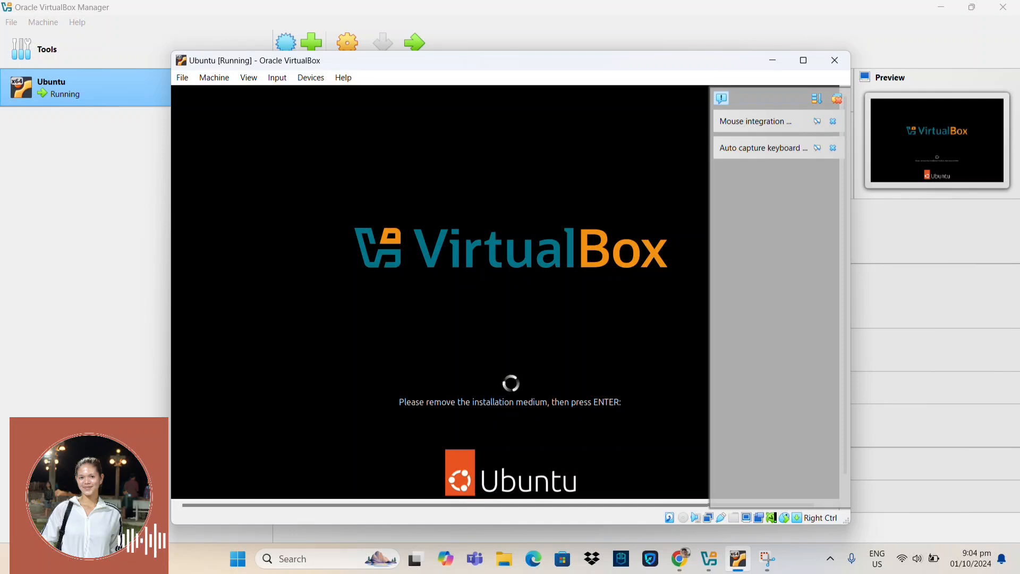
key("Return")
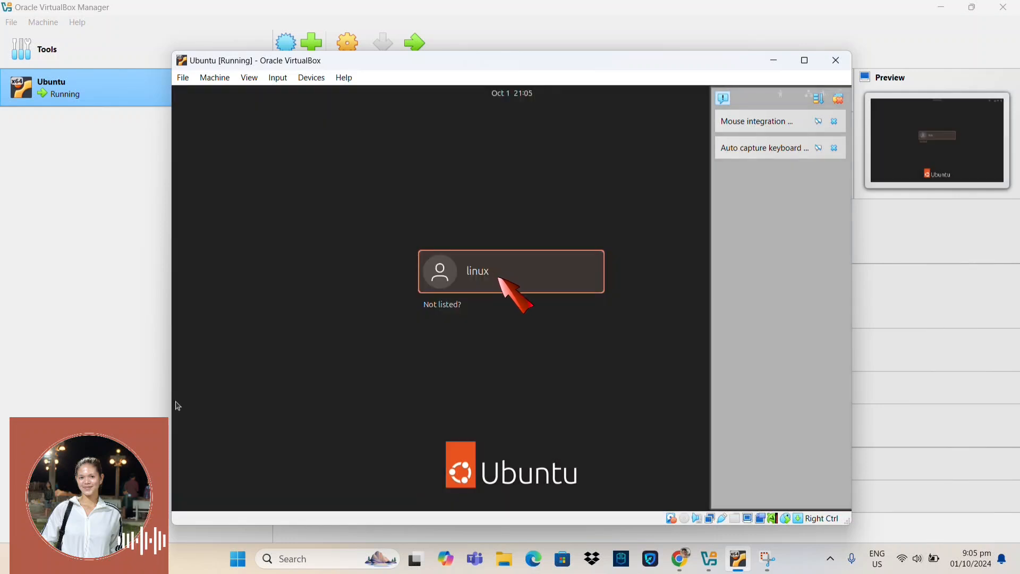
Step: Log in to the Ubuntu user account with its password to reach the desktop
left_click(494, 271)
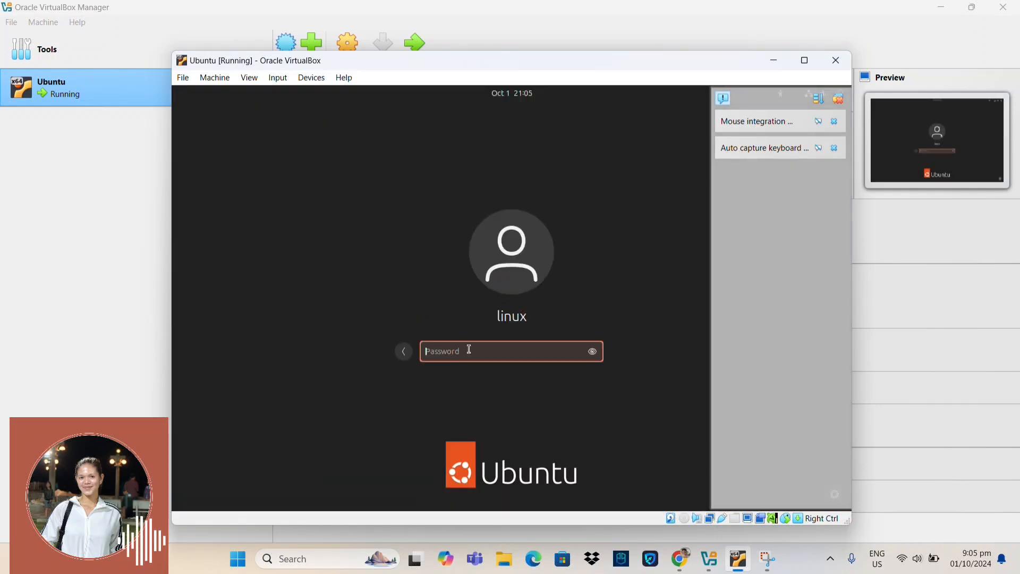
type("*****")
key("Return")
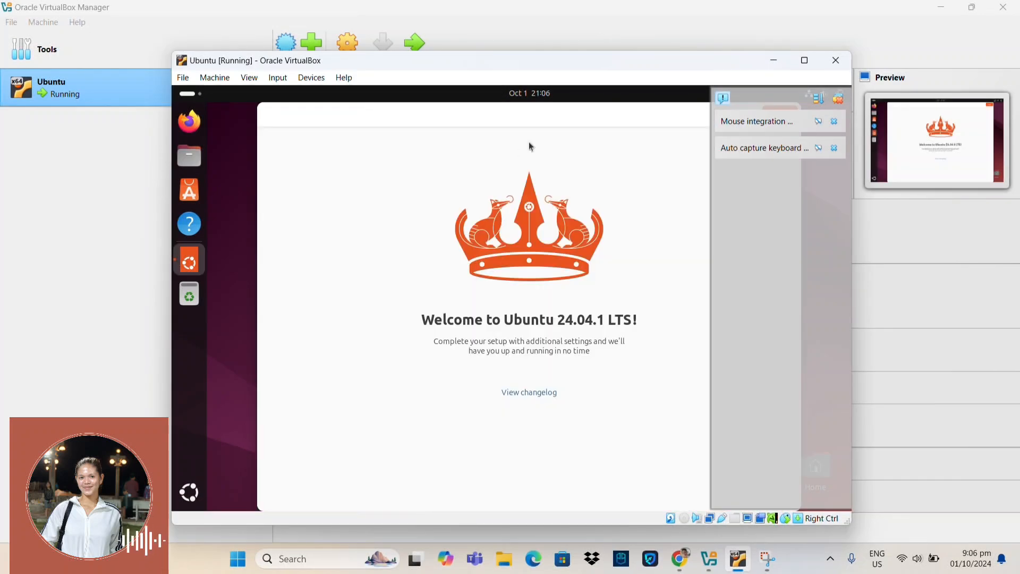
Step: Skip through every page of the Welcome to Ubuntu setup wizard to finish it
left_click(680, 116)
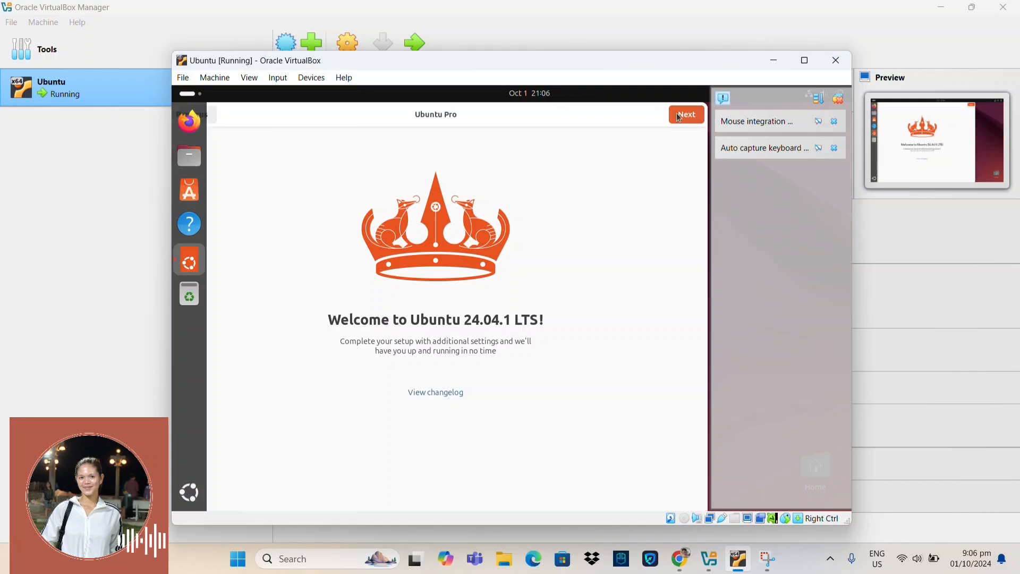
left_click(679, 116)
left_click(680, 116)
left_click(684, 114)
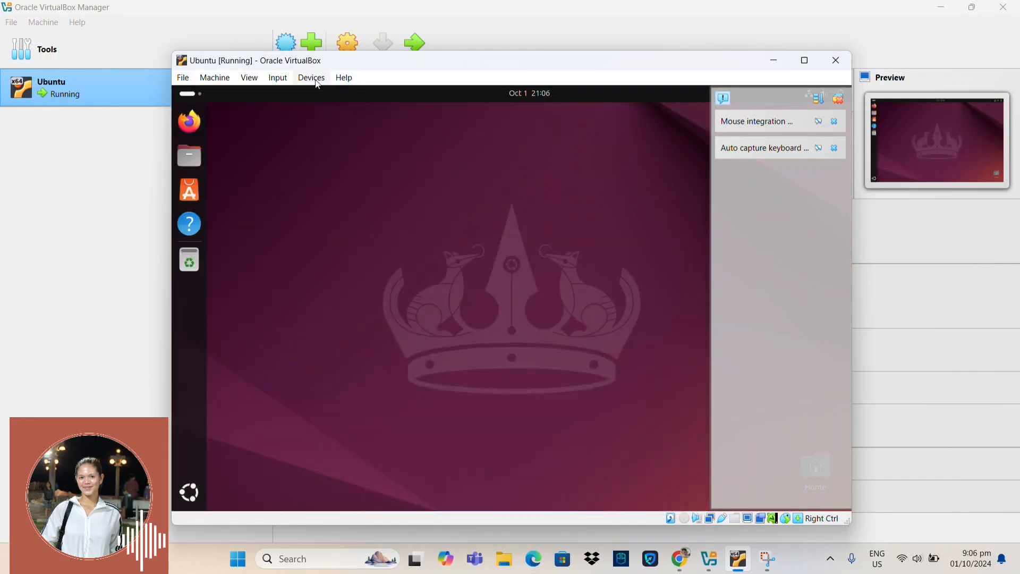
Step: Insert the Guest Additions CD image and open a terminal in its VBox_GAs_7.1.2 folder
left_click(314, 79)
left_click(351, 220)
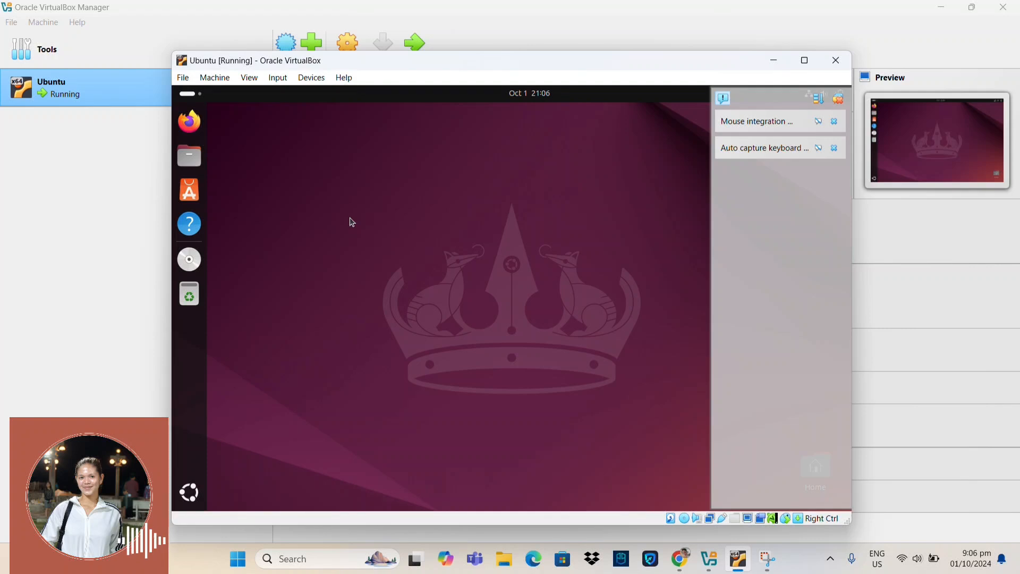
left_click(189, 260)
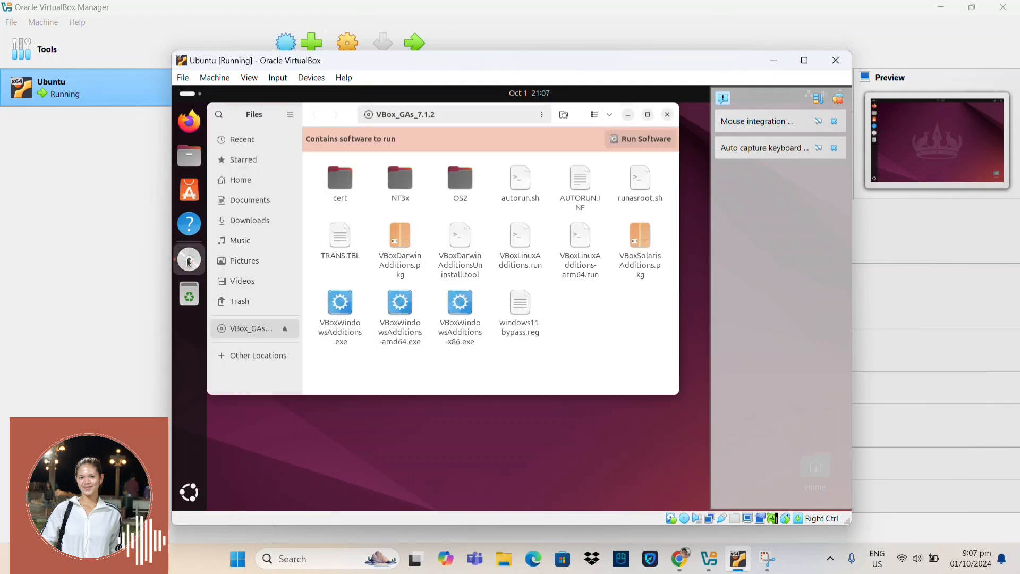
right_click(594, 328)
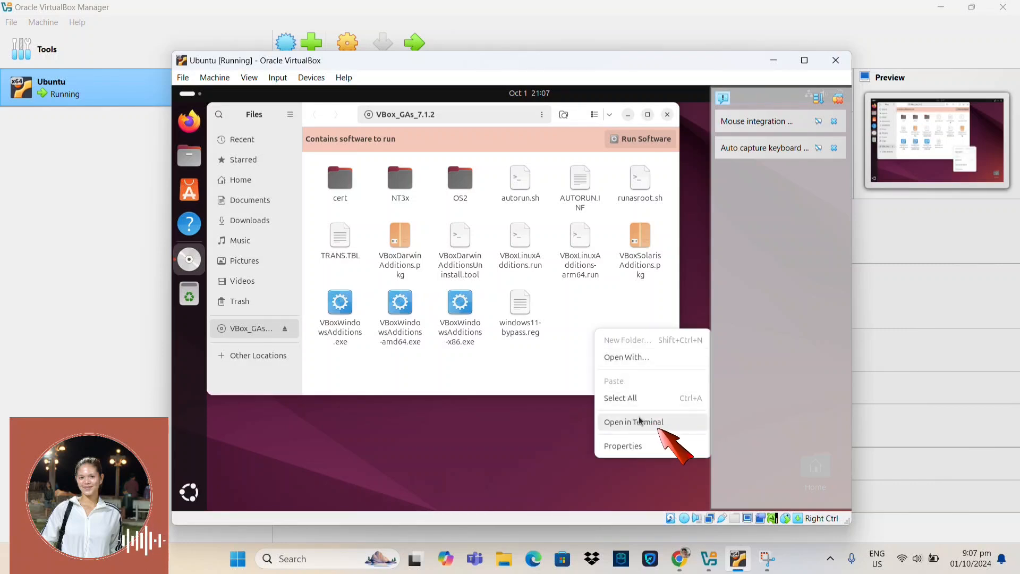
left_click(641, 423)
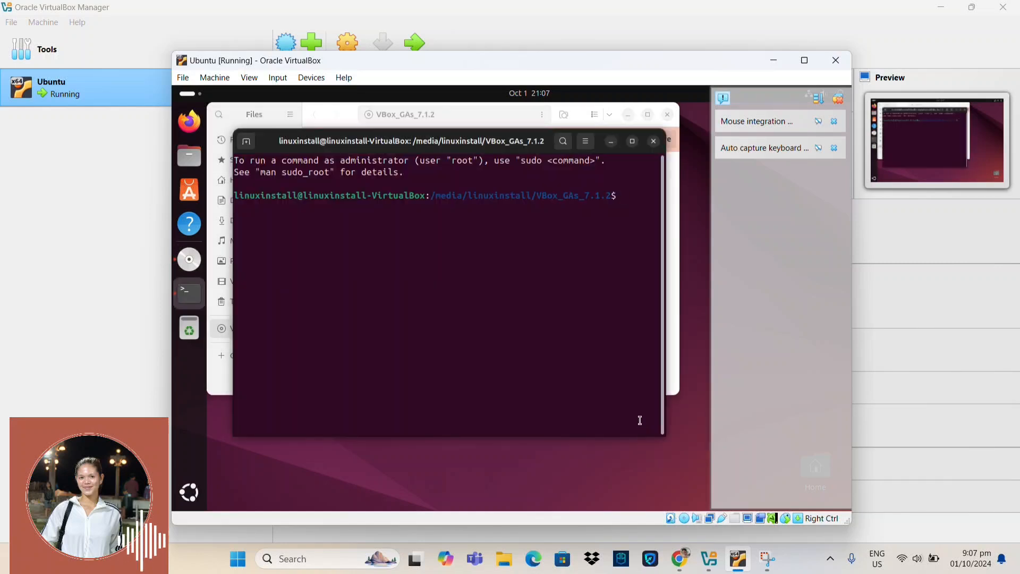
Step: Refresh the package lists with 'sudo apt update', entering the administrator password
type("sudo apt update")
key("Return")
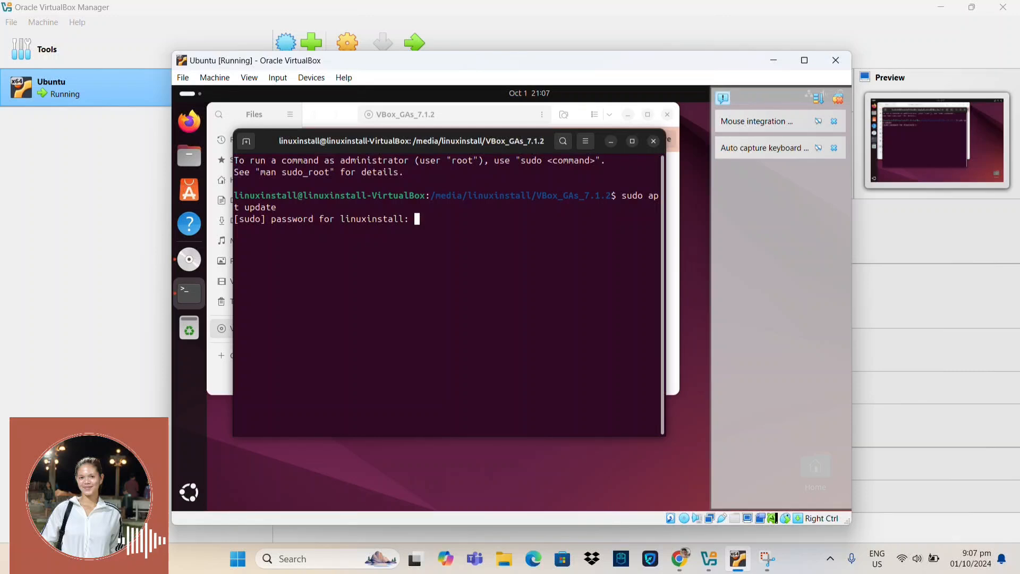
key("Return")
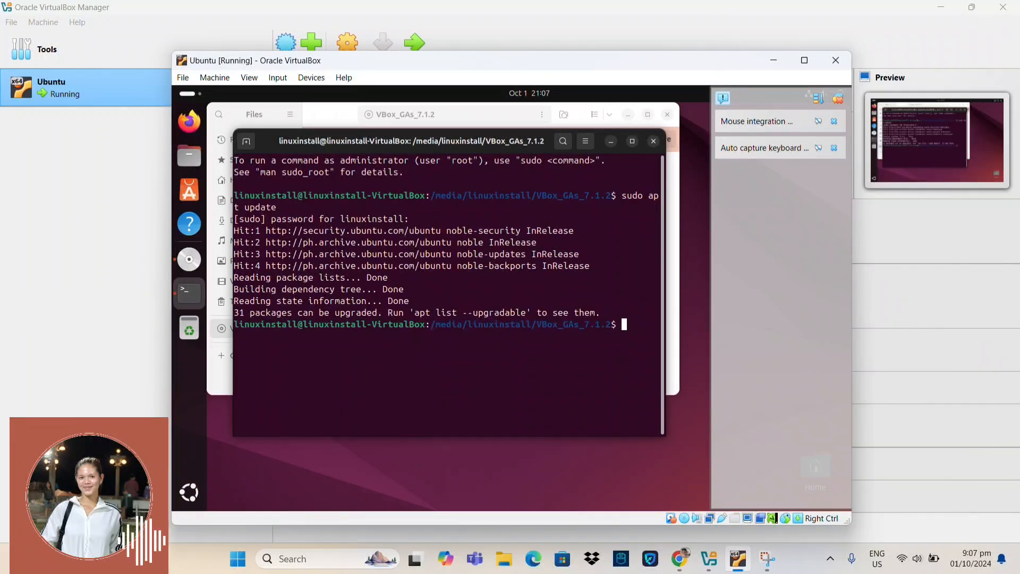
Step: Install build-essential, dkms and linux-headers-$(uname -r), confirming the 39-package download
type("sudo apt")
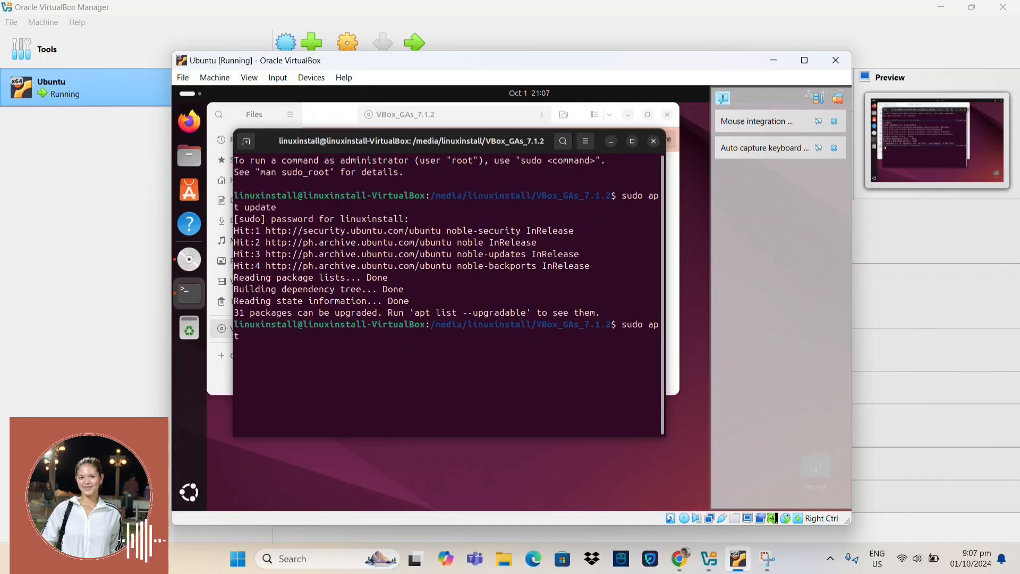
type(" install b")
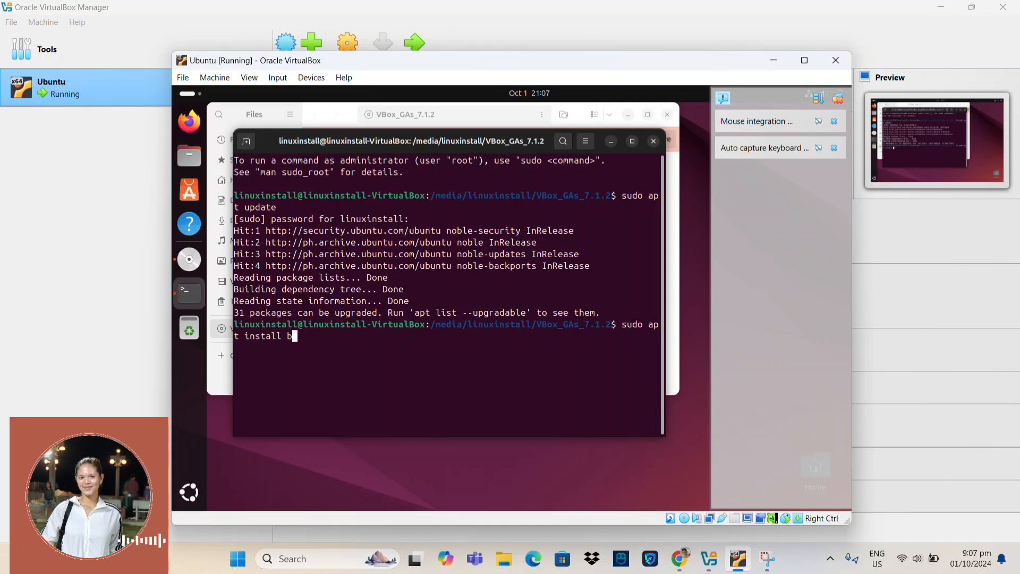
type("uild-essenti")
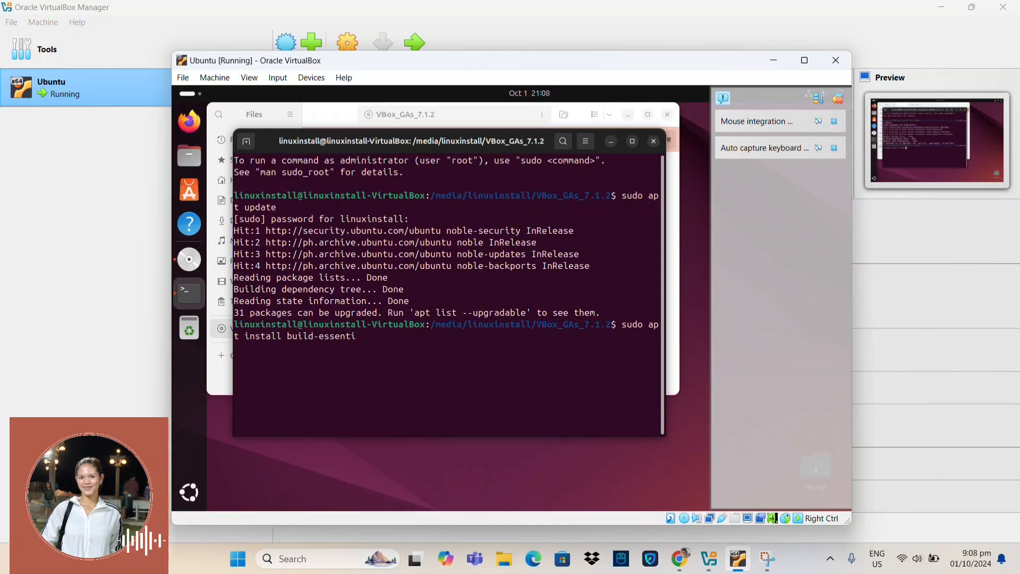
type("al dkms")
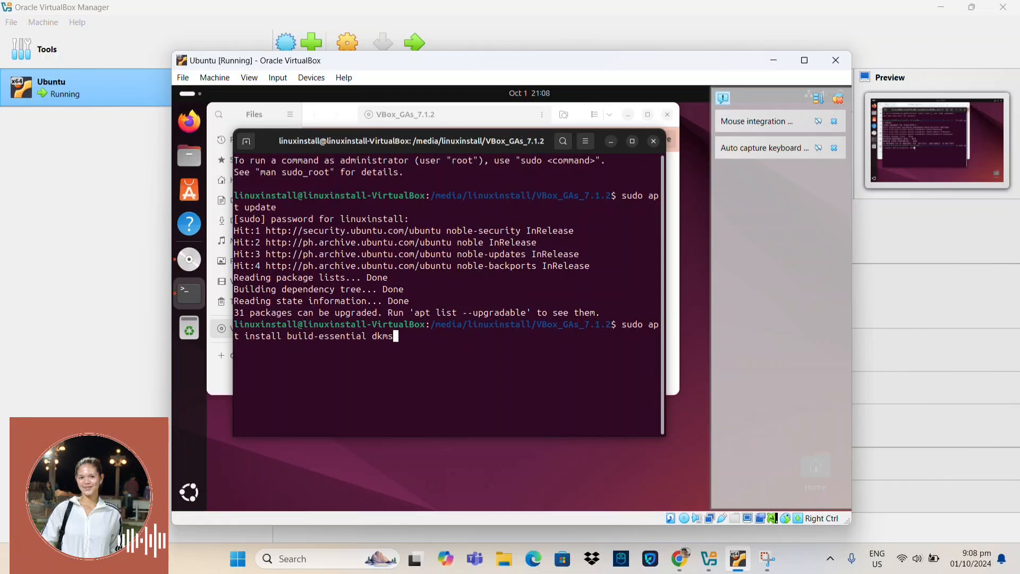
type(" linux")
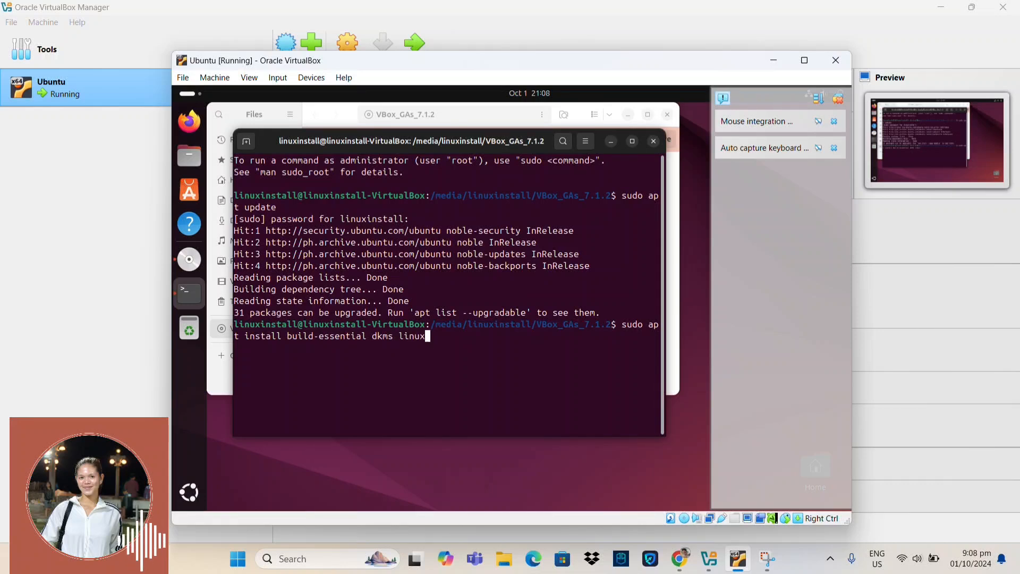
type("-headers-$(una")
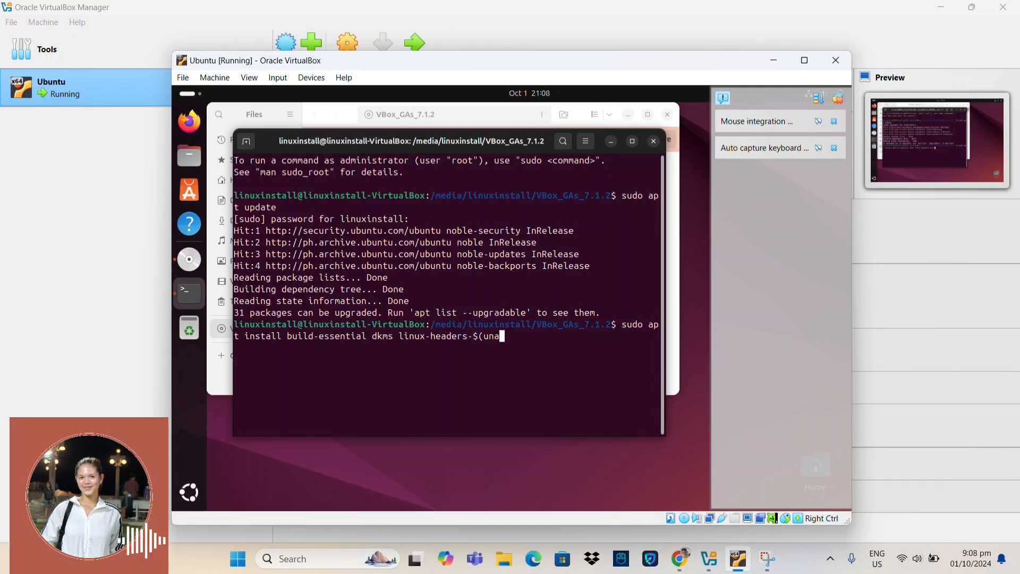
type("me -r)")
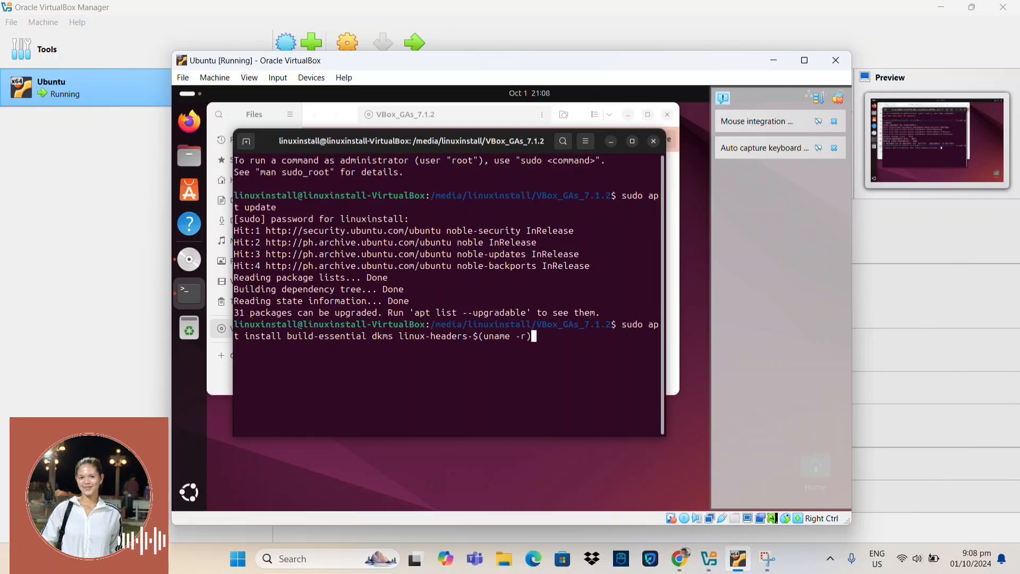
key("Return")
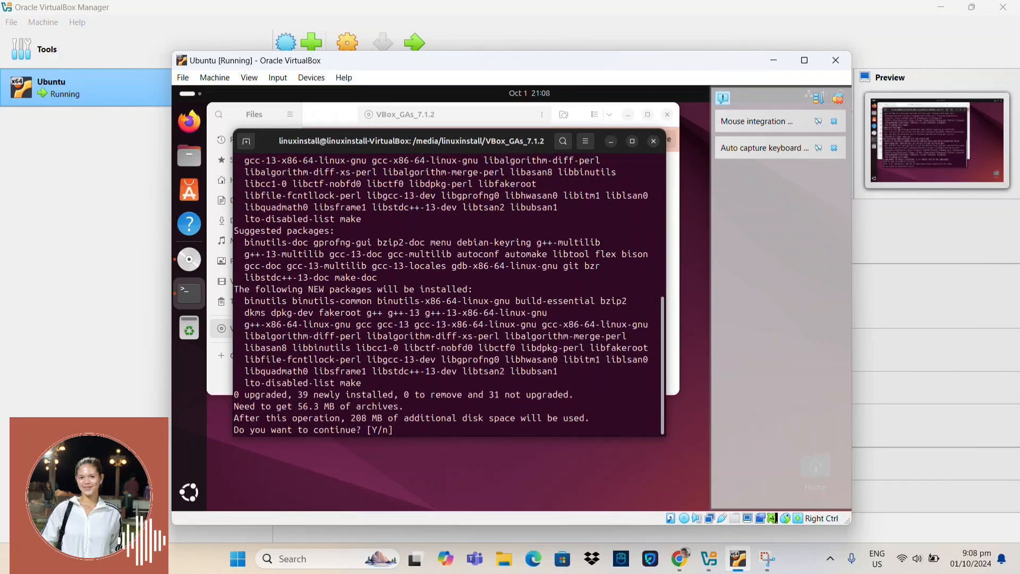
type("y")
key("Return")
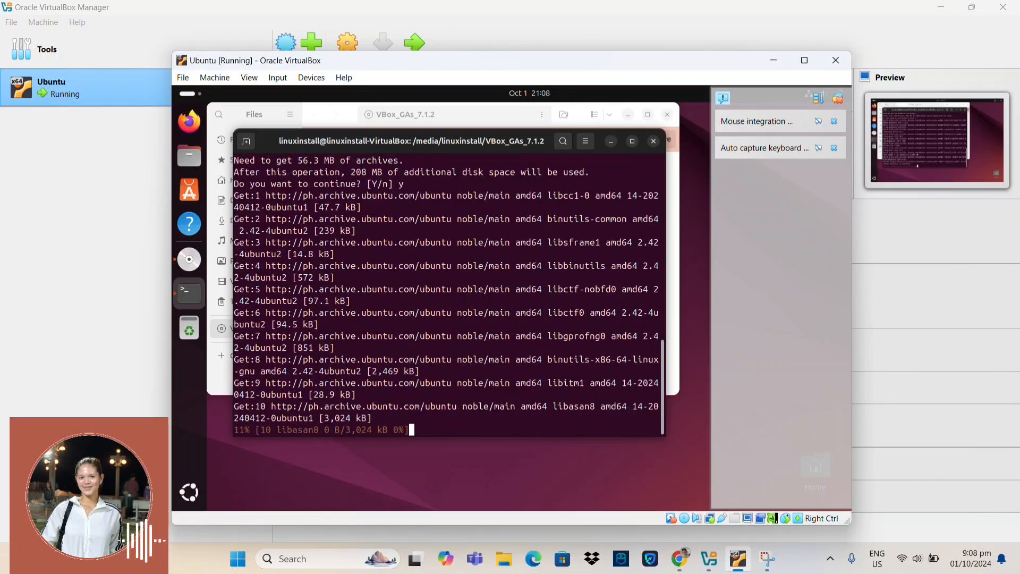